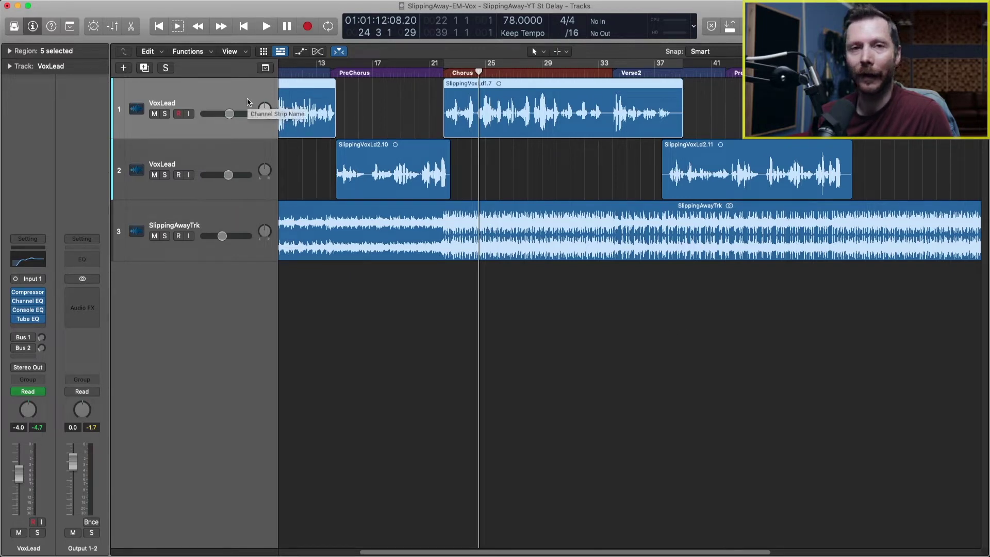
Solo the first VoxLead track and play its chorus, stopping around bar 30.
{"action": "mouse_move", "coordinate": [30, 294]}
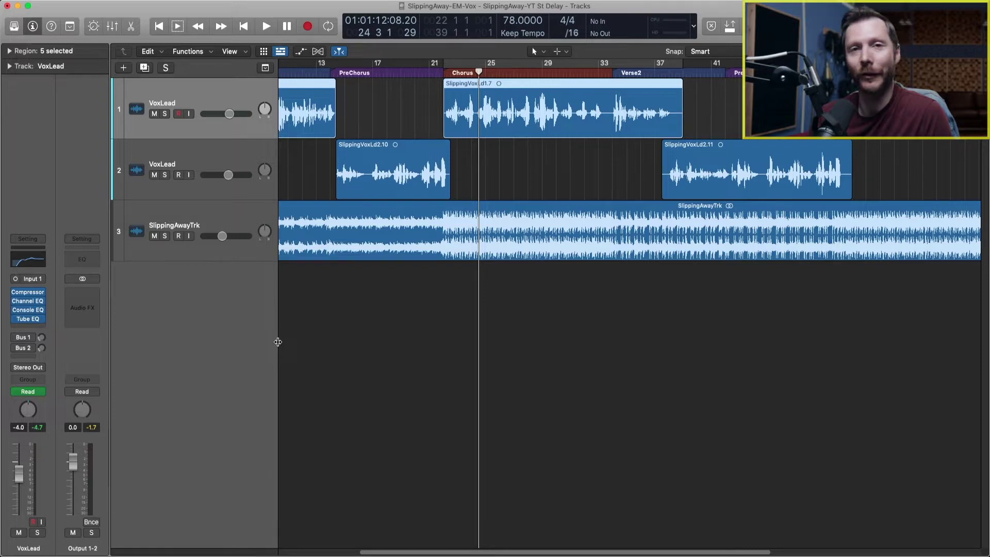
{"action": "key", "text": "s"}
{"action": "key", "text": "space"}
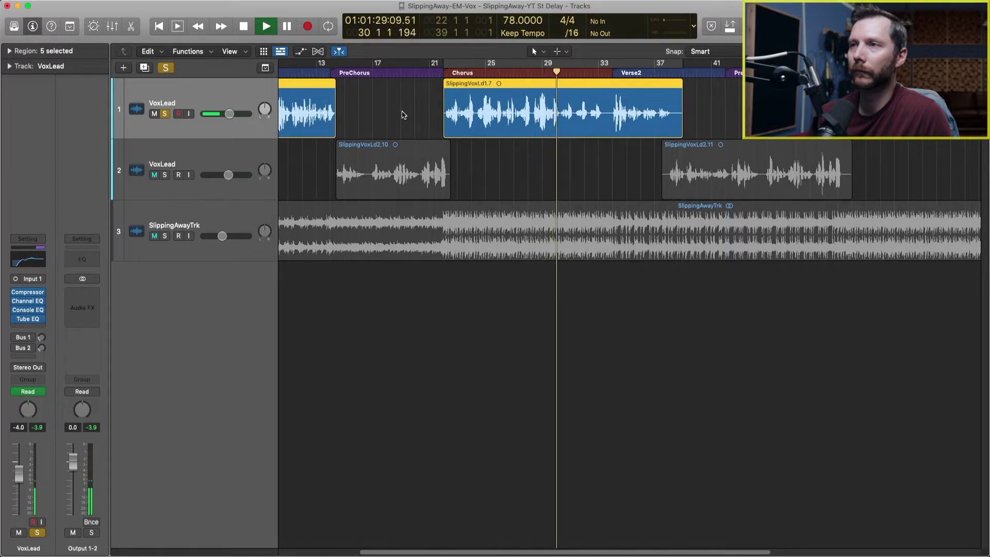
{"action": "key", "text": "space"}
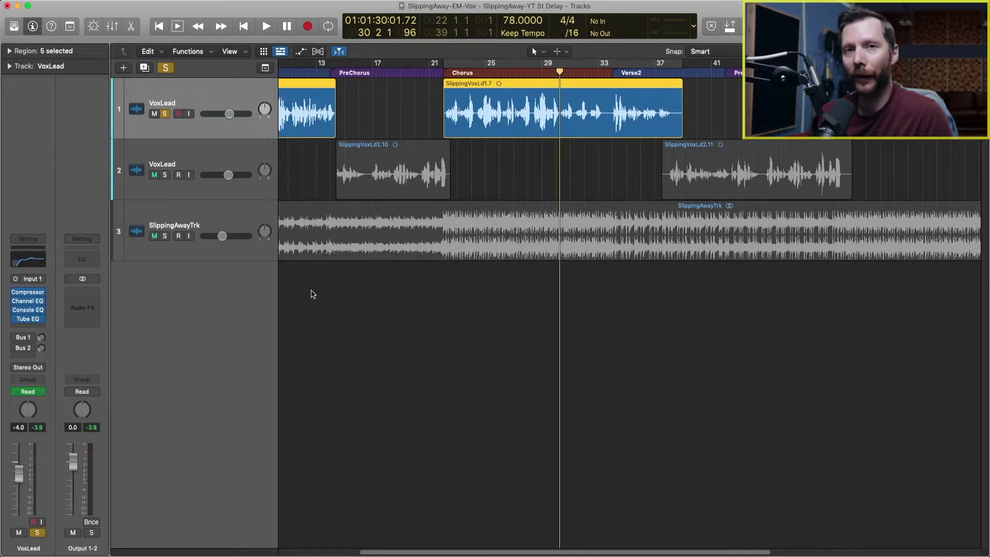
{"action": "key", "text": "x"}
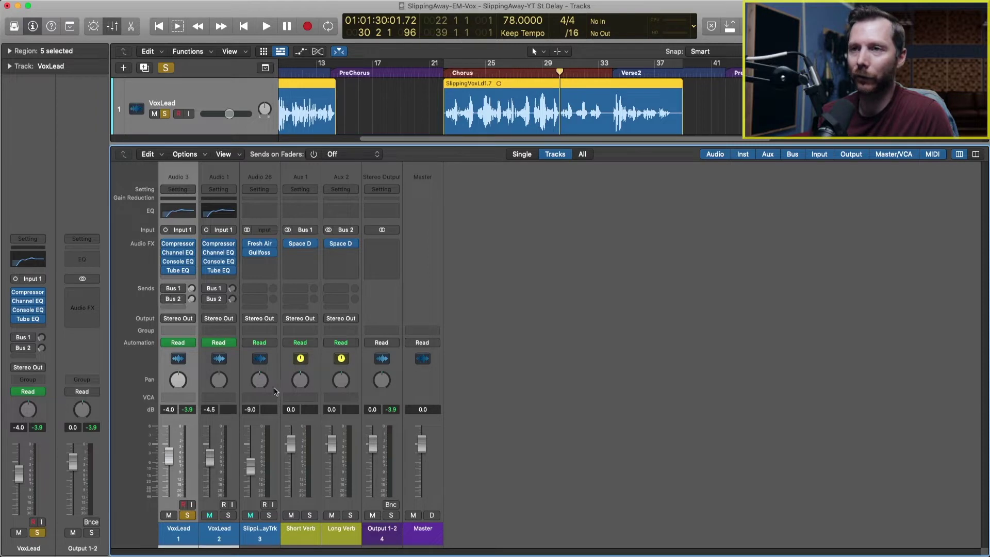
{"action": "left_click", "coordinate": [302, 531]}
{"action": "left_click", "coordinate": [346, 532]}
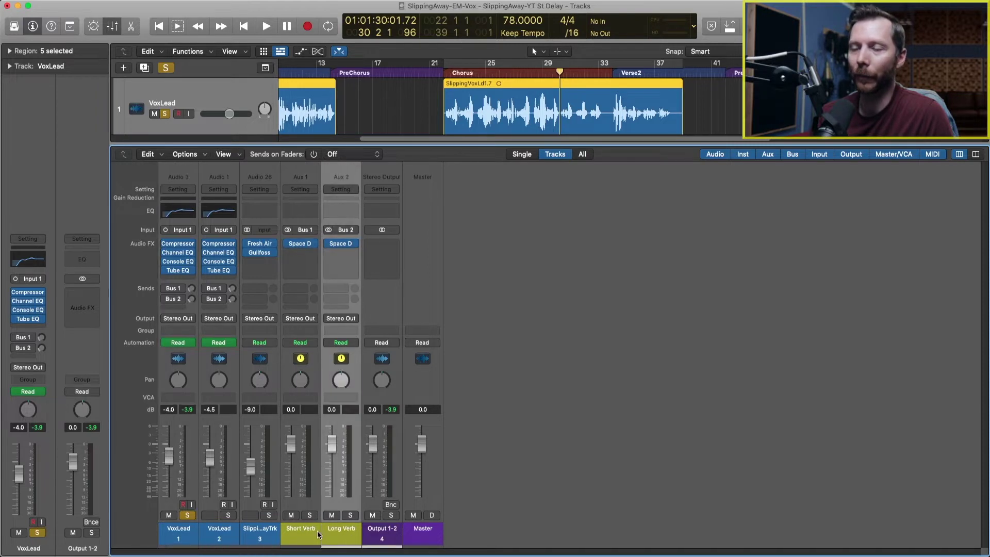
{"action": "left_click", "coordinate": [309, 532]}
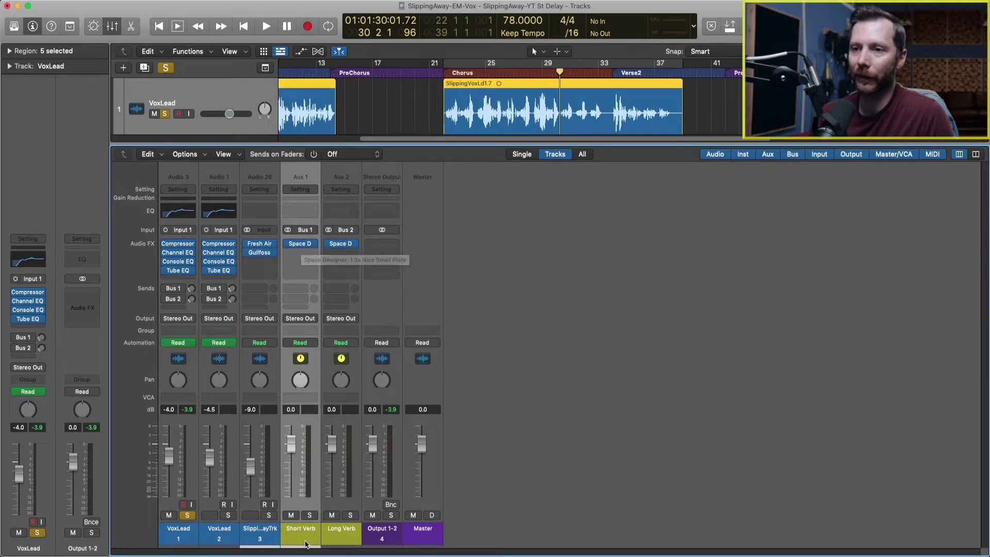
{"action": "left_click", "coordinate": [342, 532]}
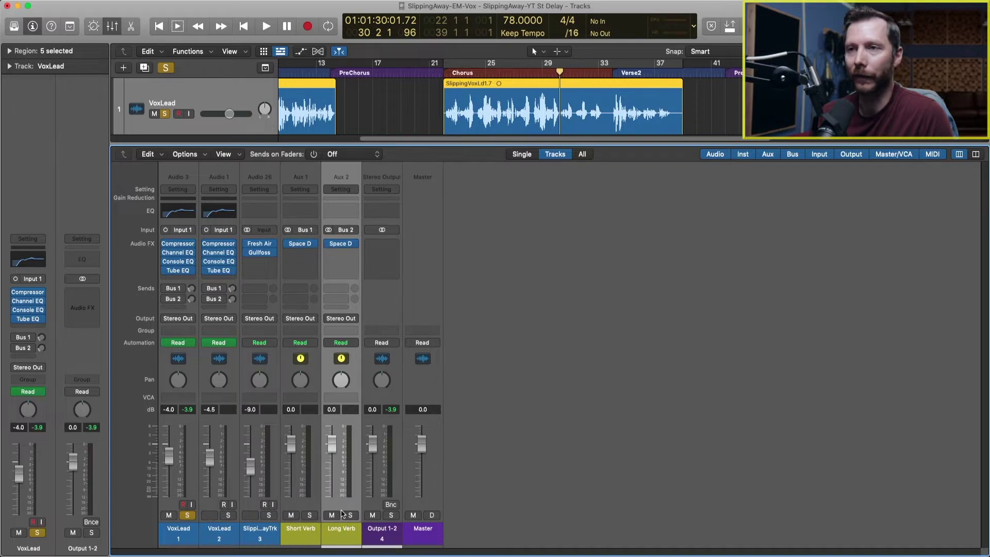
{"action": "left_click", "coordinate": [189, 536]}
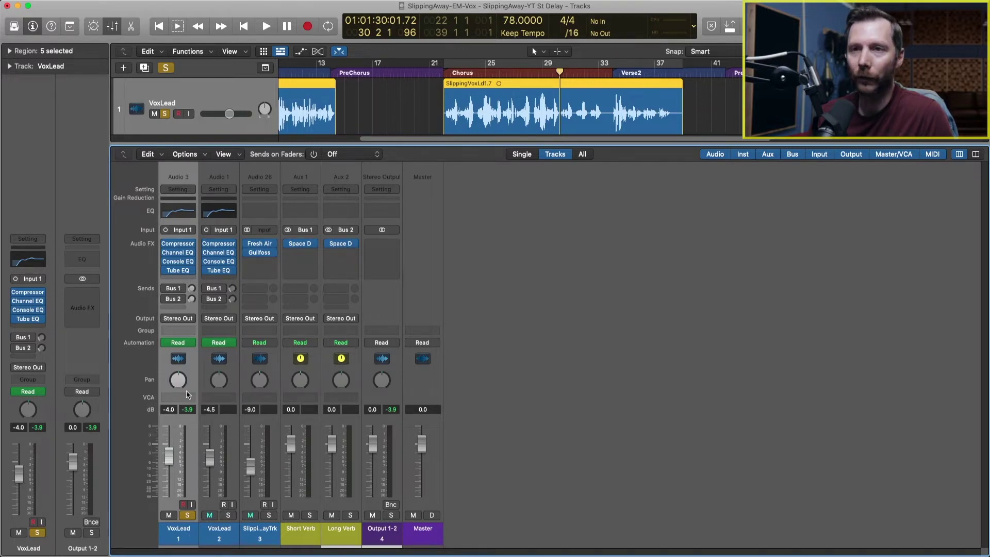
Add a VoxLead send to Bus 3 in the third send slot.
{"action": "left_click", "coordinate": [175, 309]}
{"action": "mouse_move", "coordinate": [174, 321]}
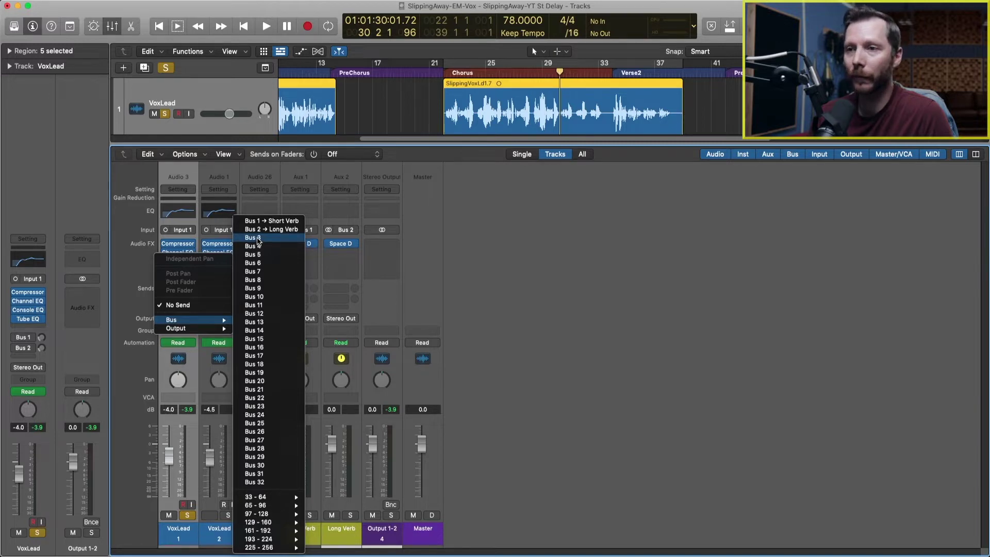
{"action": "left_click", "coordinate": [256, 238]}
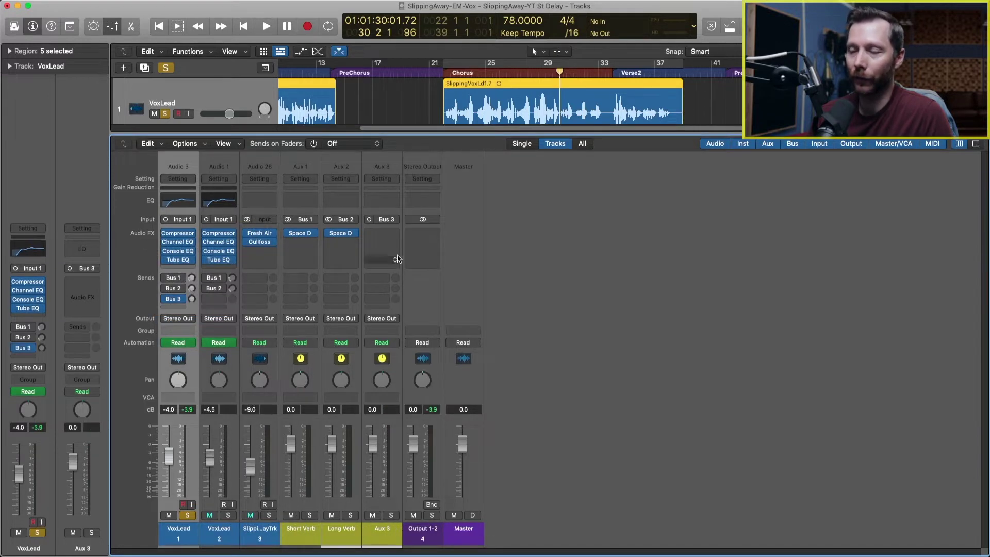
Rename the new Aux 3 channel to 'St Delay'.
{"action": "left_click", "coordinate": [382, 528]}
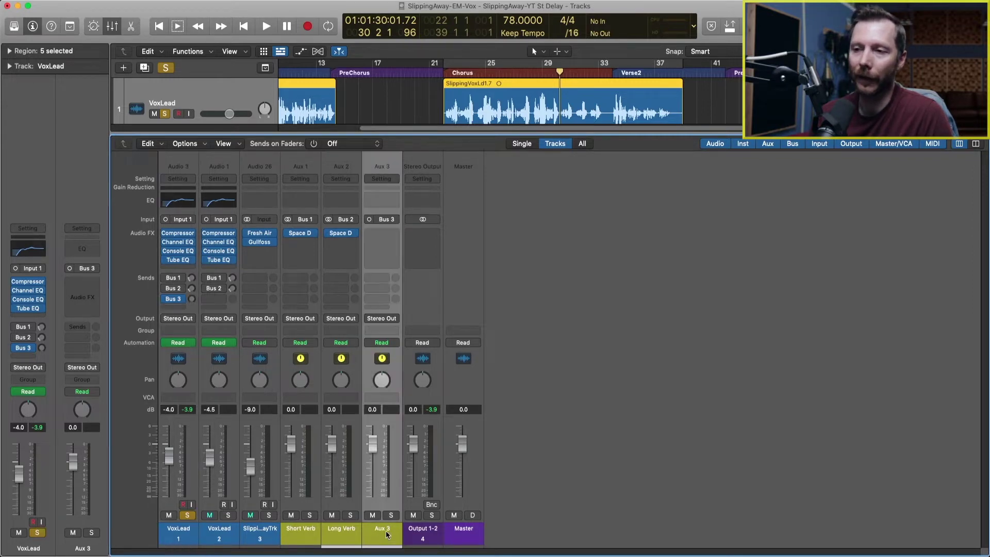
{"action": "double_click", "coordinate": [385, 528]}
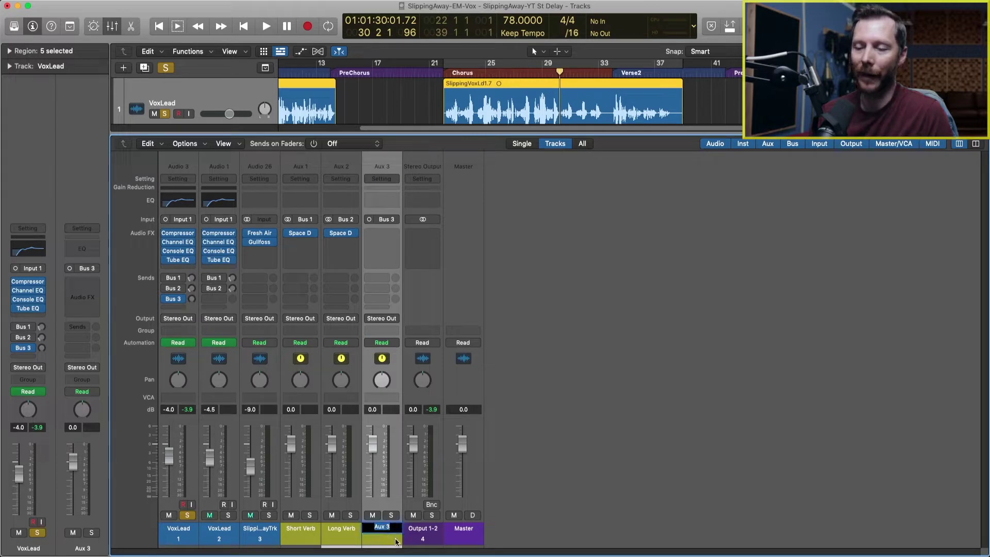
{"action": "type", "text": "St Delay"}
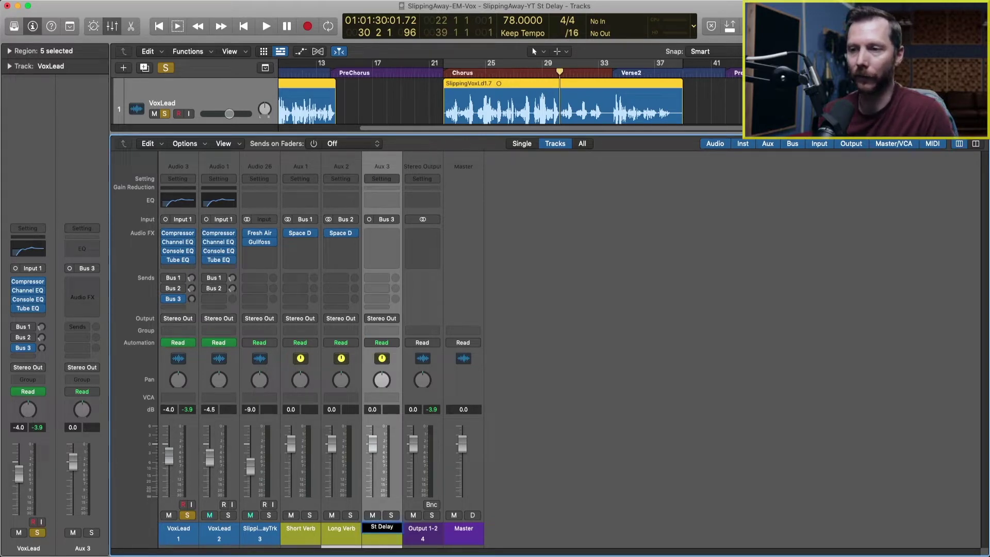
{"action": "key", "text": "Return"}
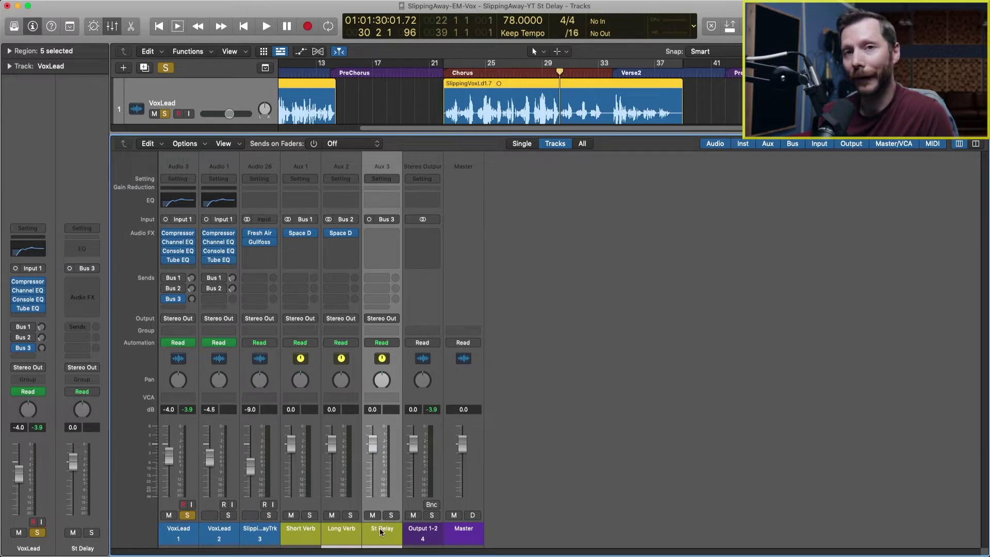
Make the St Delay aux input stereo and bring up the Delay > Stereo Delay plug-in options.
{"action": "left_click", "coordinate": [369, 220]}
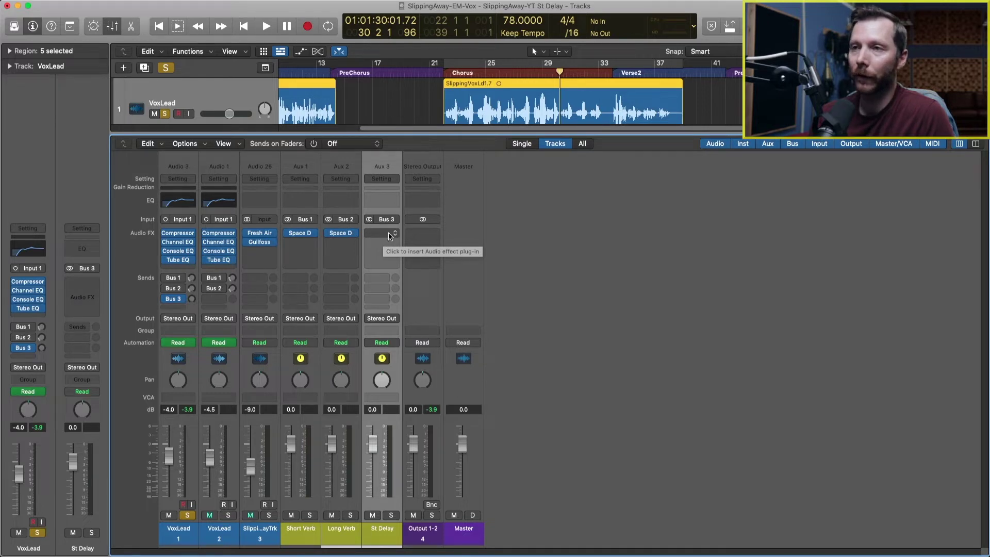
{"action": "left_click", "coordinate": [386, 235]}
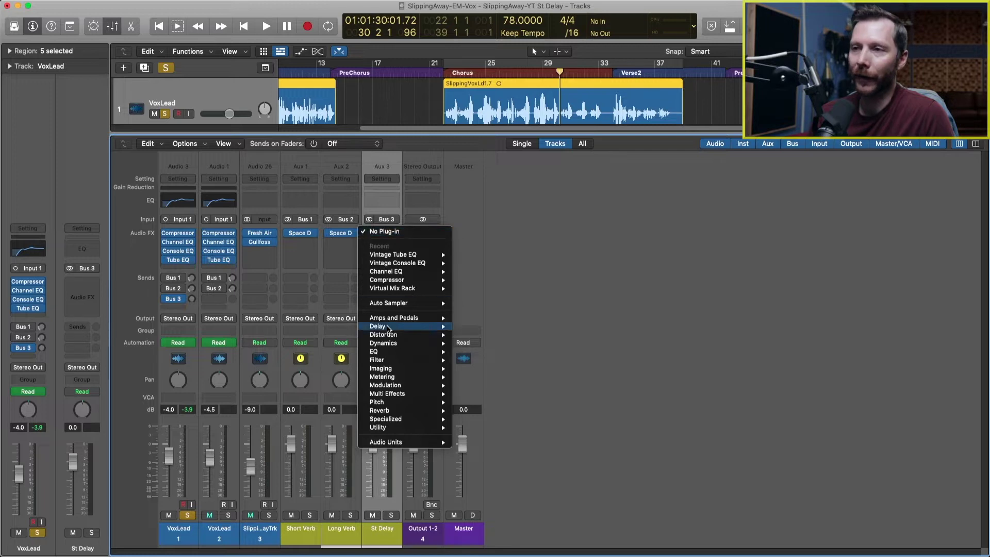
{"action": "mouse_move", "coordinate": [388, 329]}
{"action": "mouse_move", "coordinate": [500, 355]}
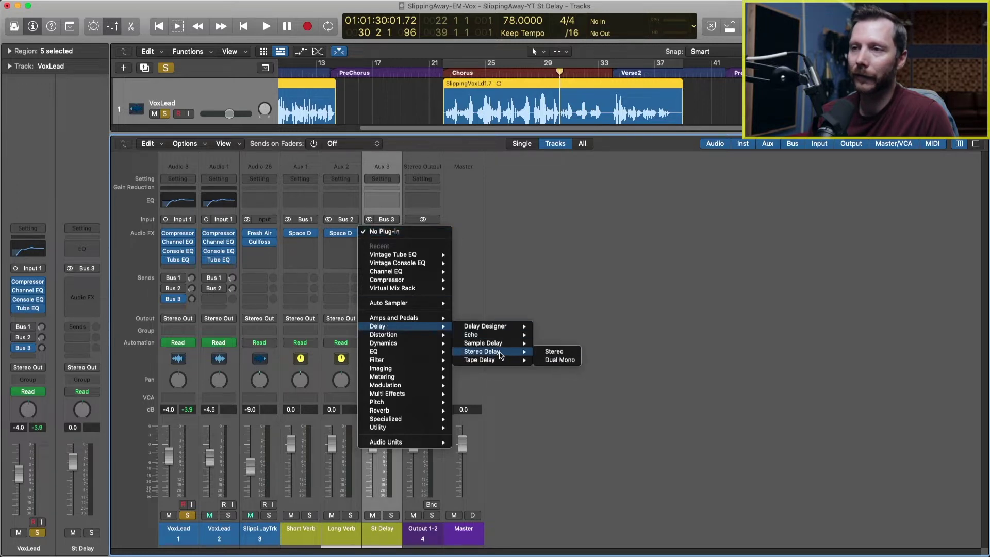
Insert a stereo Stereo Delay on St Delay and set VoxLead's Bus 3 send to -13.6 dB.
{"action": "left_click", "coordinate": [564, 353]}
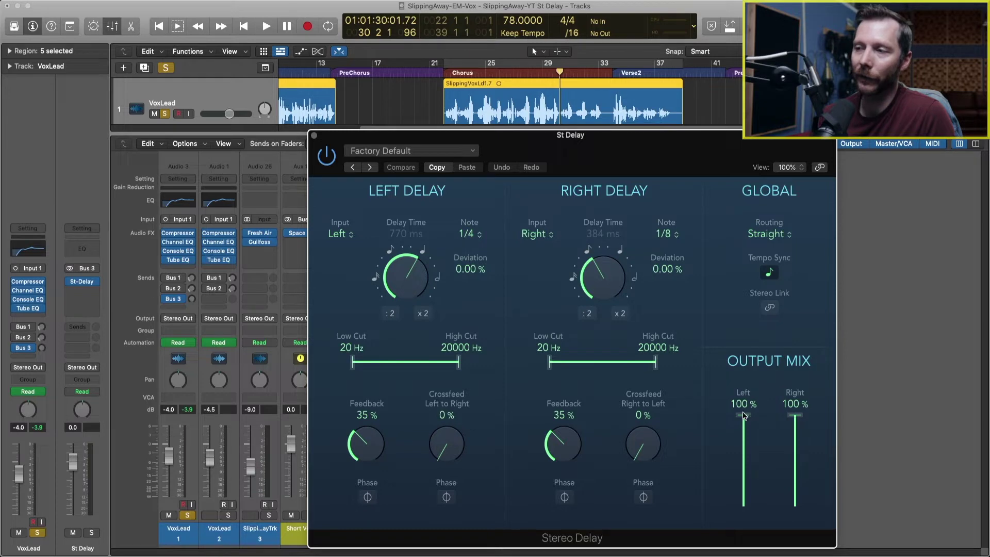
{"action": "left_click_drag", "start_coordinate": [743, 415], "coordinate": [738, 453]}
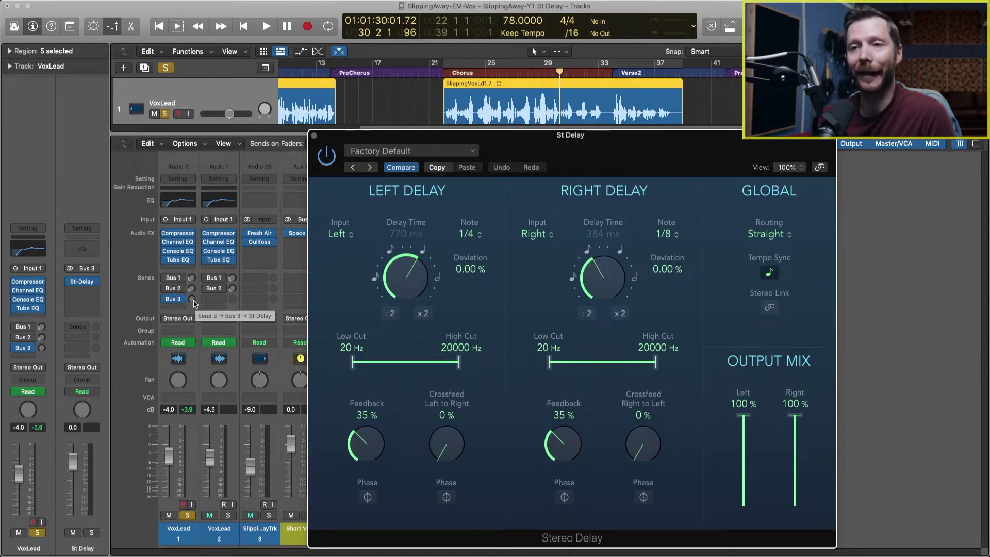
{"action": "left_click_drag", "start_coordinate": [193, 302], "coordinate": [189, 298]}
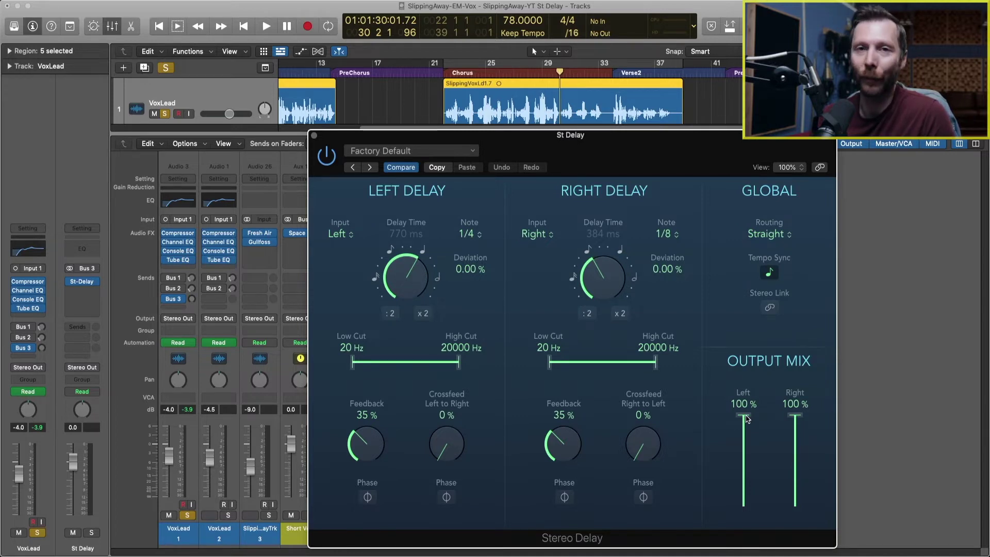
{"action": "mouse_move", "coordinate": [747, 419]}
{"action": "left_mouse_down"}
{"action": "mouse_move", "coordinate": [746, 490]}
{"action": "mouse_move", "coordinate": [746, 415]}
{"action": "left_mouse_up"}
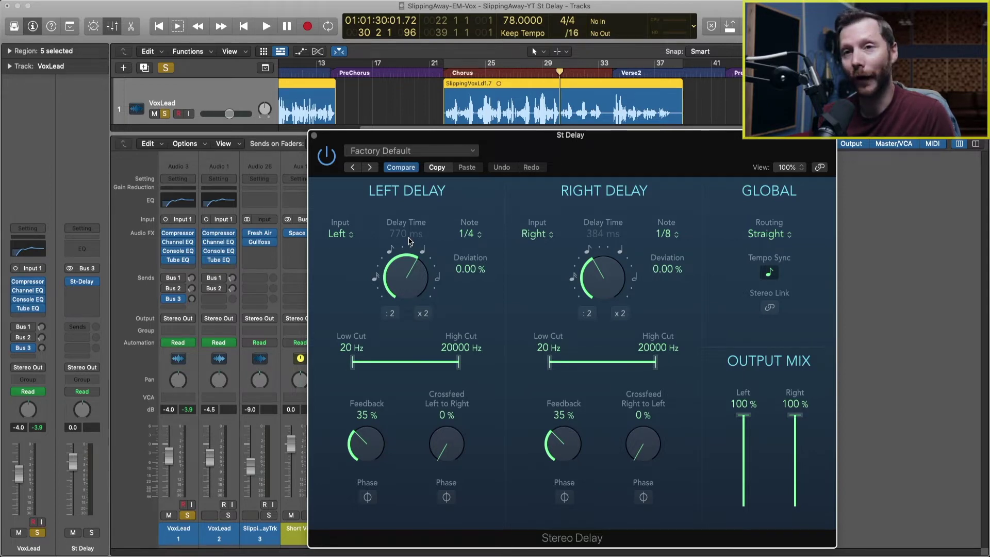
Turn on Tempo Sync in the Stereo Delay.
{"action": "left_click", "coordinate": [770, 273]}
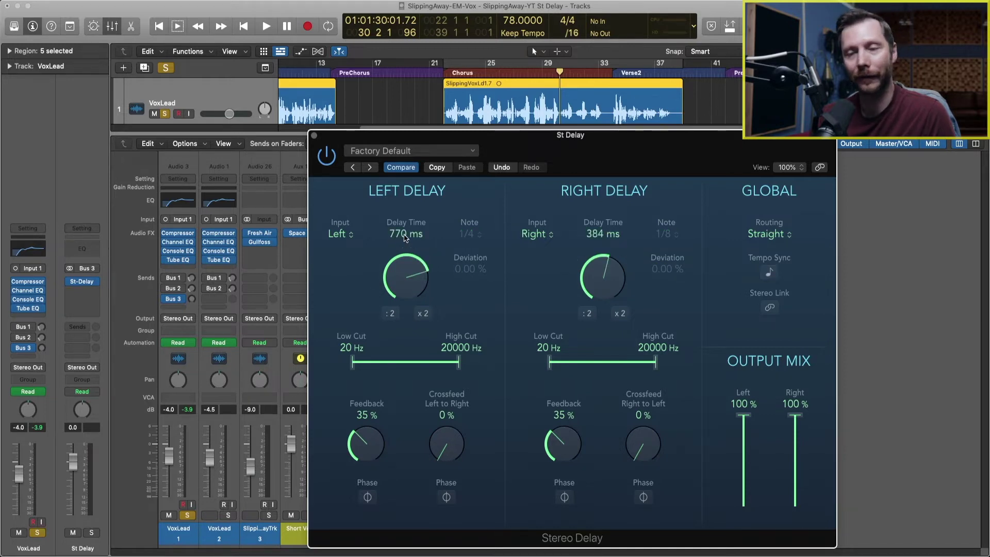
{"action": "left_click_drag", "start_coordinate": [413, 275], "coordinate": [410, 335]}
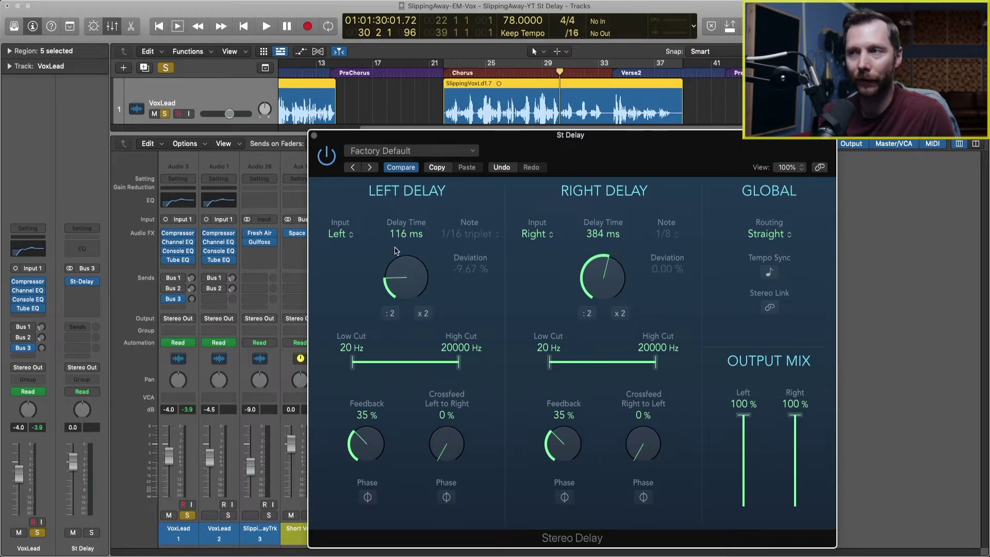
{"action": "left_click", "coordinate": [770, 273]}
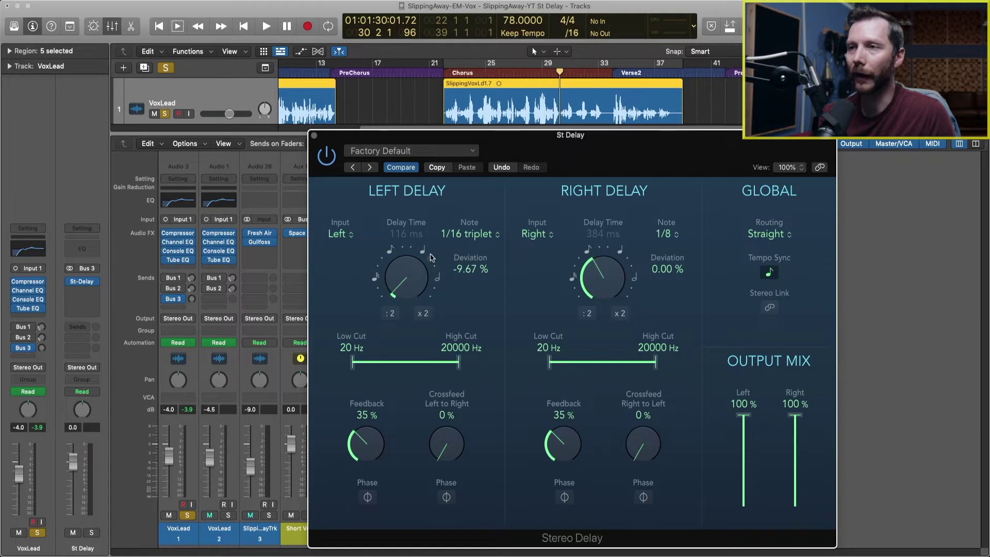
Set the left delay note to 1/16 (192 ms), keeping the right at 1/8.
{"action": "left_click", "coordinate": [475, 235]}
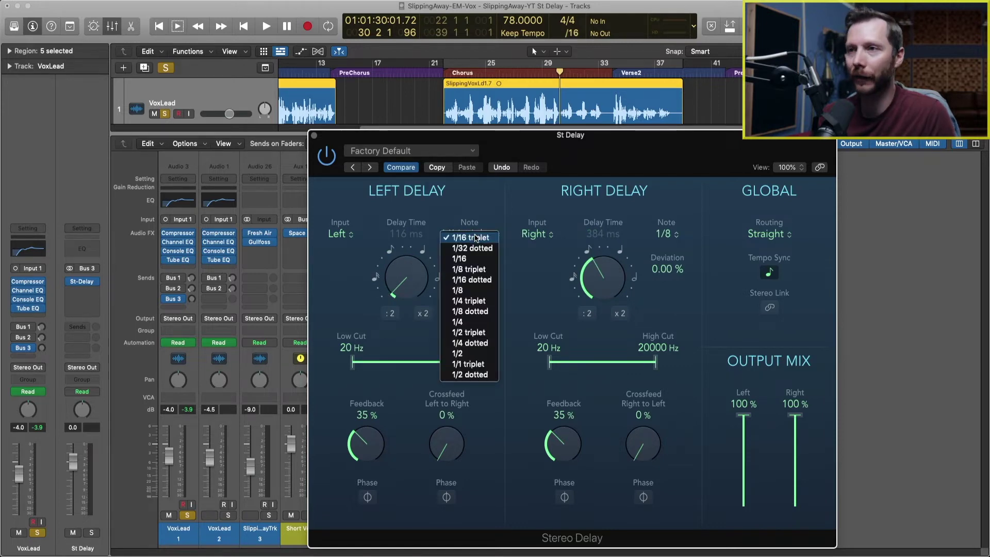
{"action": "left_click", "coordinate": [464, 258]}
{"action": "left_click", "coordinate": [467, 235]}
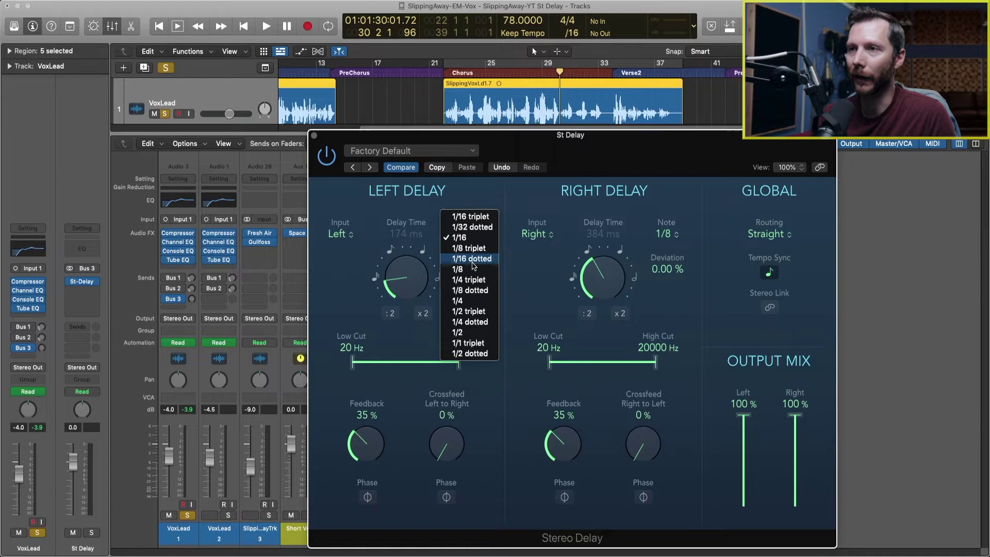
{"action": "left_click", "coordinate": [473, 263]}
{"action": "left_click", "coordinate": [390, 249]}
{"action": "left_click", "coordinate": [422, 251]}
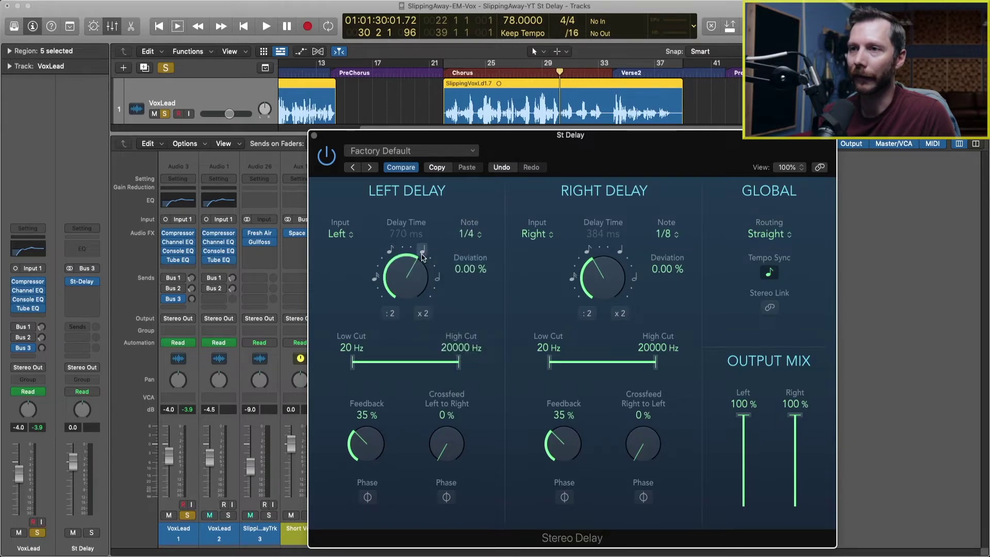
{"action": "left_click", "coordinate": [402, 249]}
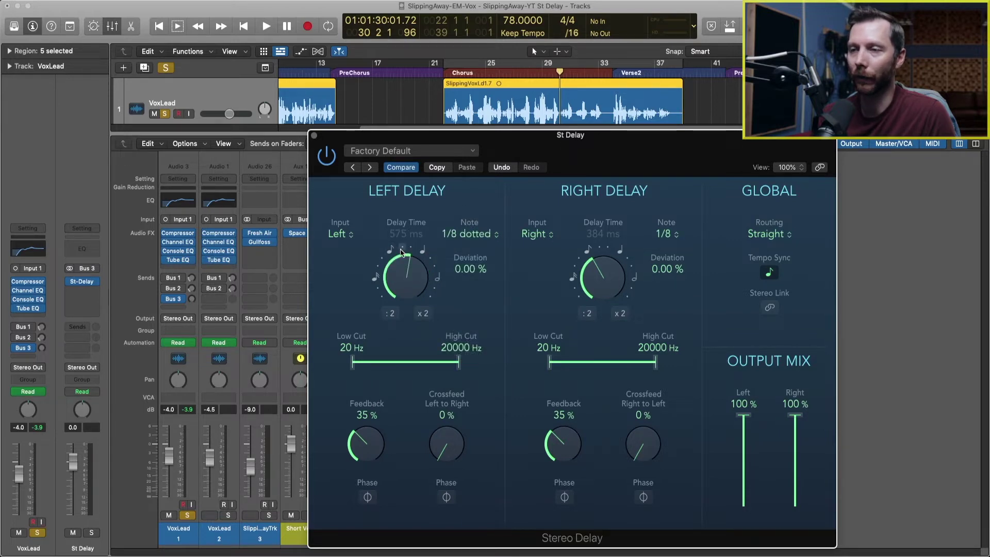
{"action": "left_click_drag", "start_coordinate": [402, 252], "coordinate": [401, 273]}
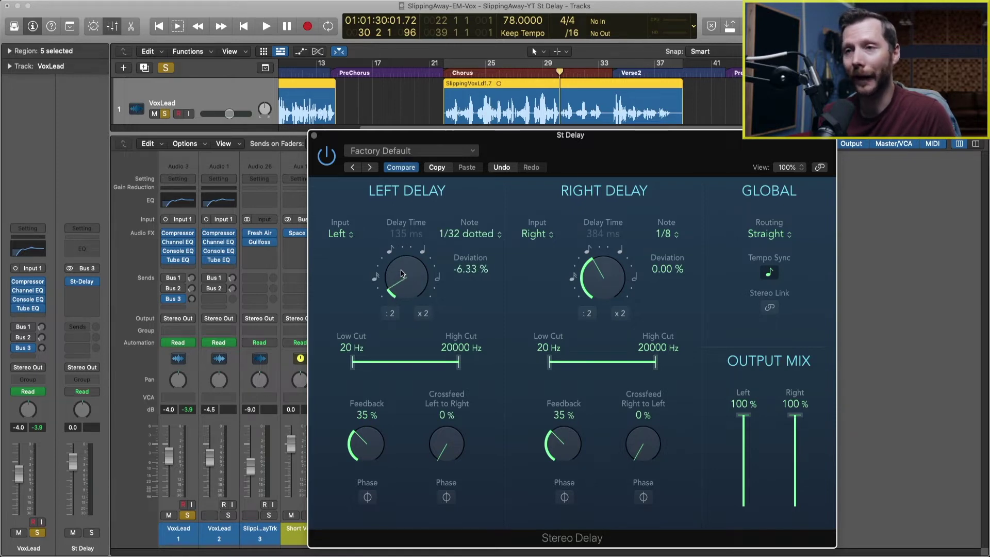
{"action": "left_click", "coordinate": [376, 281]}
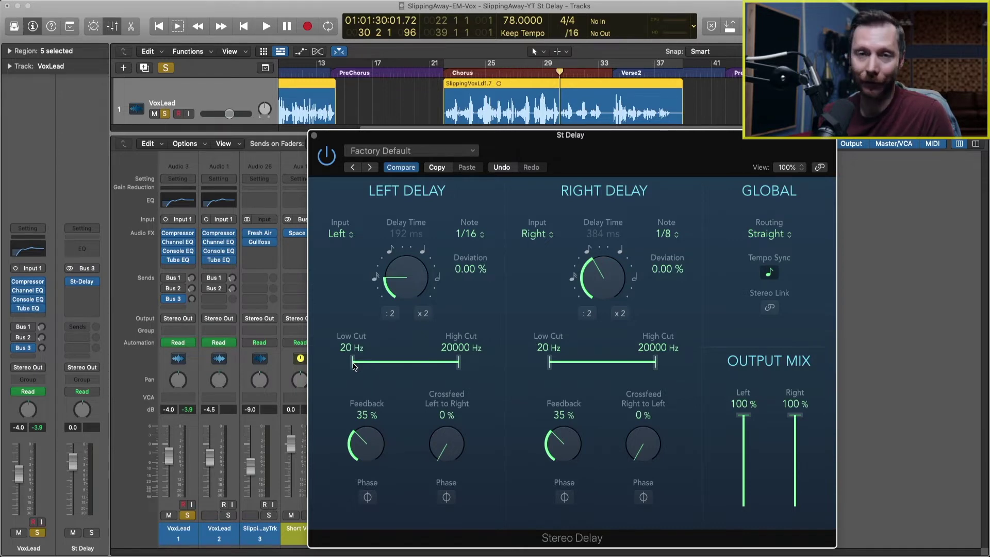
Set low cuts to 200 Hz and high cuts to about 7000 Hz on both delay sides.
{"action": "left_click_drag", "start_coordinate": [354, 366], "coordinate": [389, 367]}
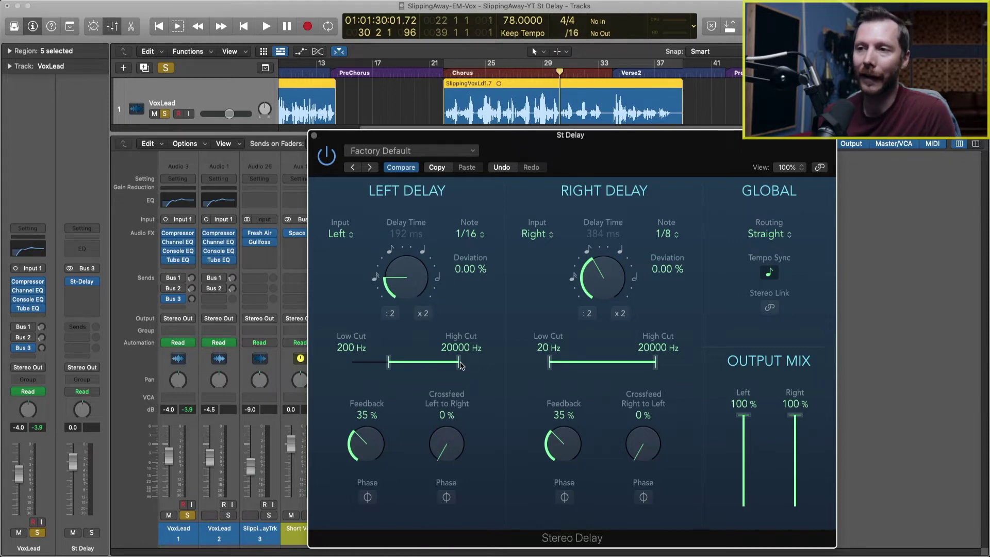
{"action": "left_click_drag", "start_coordinate": [460, 364], "coordinate": [446, 367]}
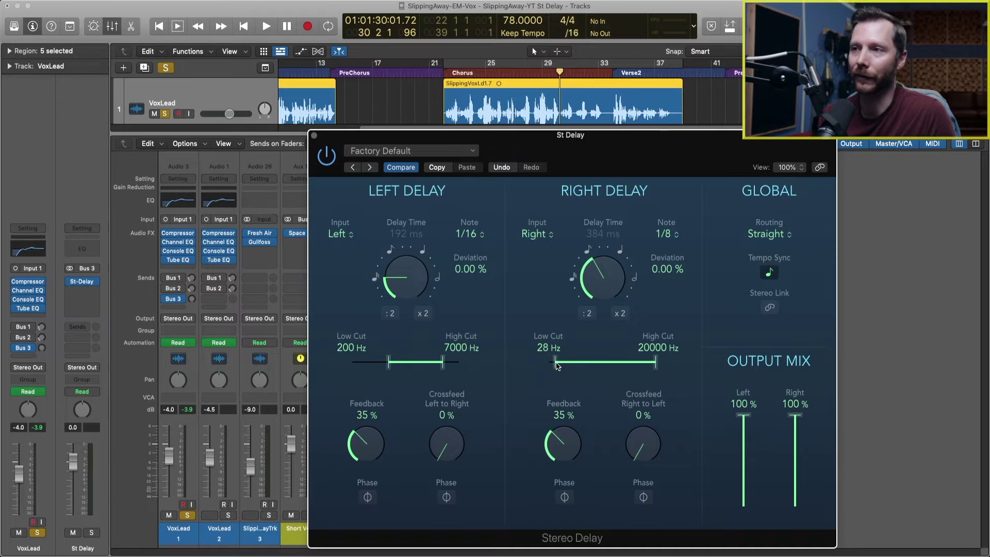
{"action": "left_click_drag", "start_coordinate": [550, 363], "coordinate": [589, 366]}
{"action": "left_click_drag", "start_coordinate": [655, 367], "coordinate": [640, 371]}
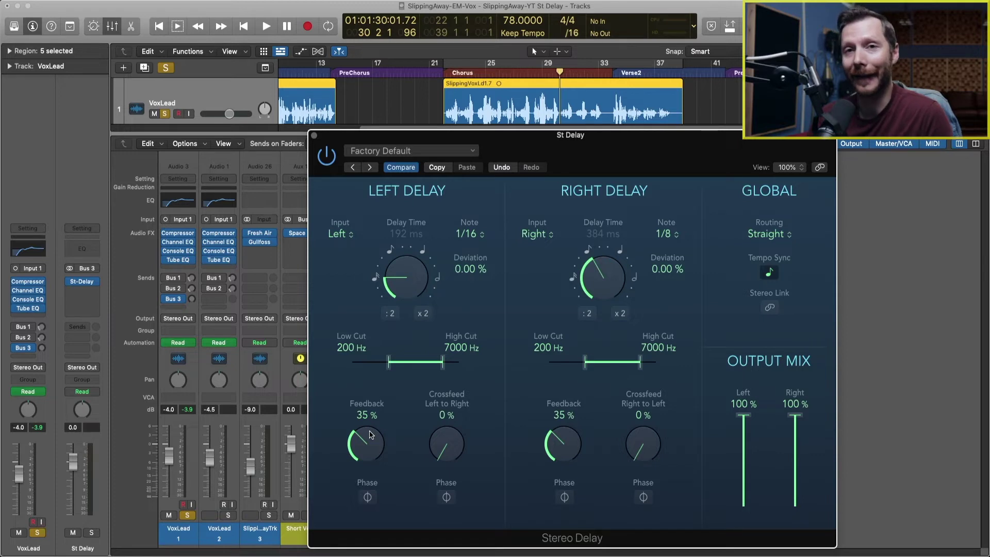
Set the left delay feedback to 15% and the left Output Mix to 0%.
{"action": "left_click_drag", "start_coordinate": [369, 434], "coordinate": [367, 410]}
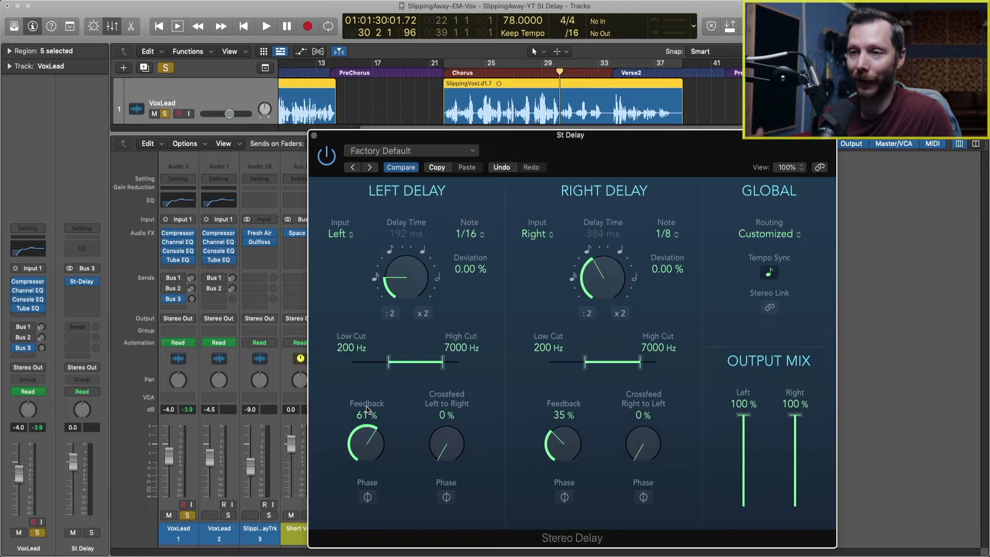
{"action": "left_click_drag", "start_coordinate": [367, 410], "coordinate": [365, 476]}
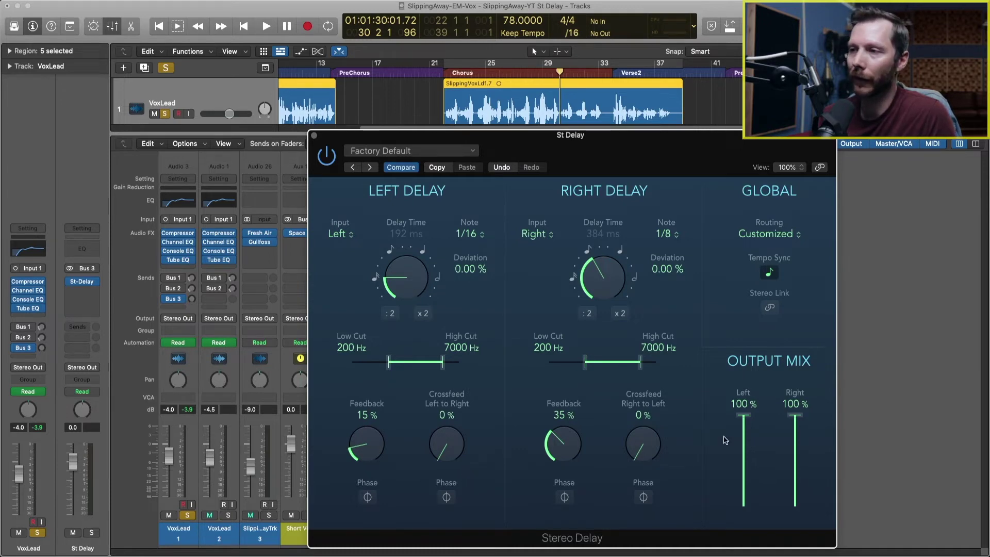
{"action": "left_click_drag", "start_coordinate": [744, 419], "coordinate": [744, 518]}
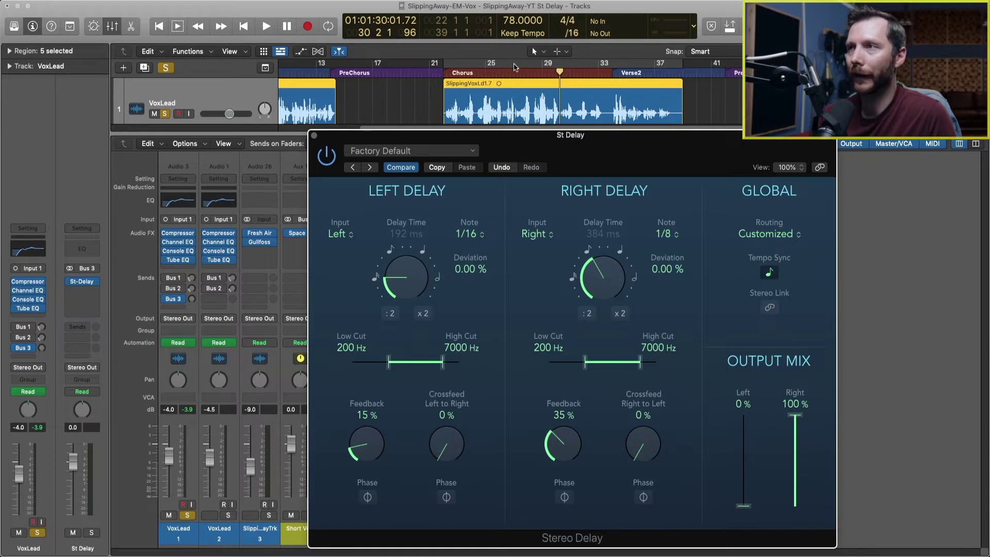
Cycle bars 23–41, lower VoxLead's Bus 3 send to about -36.5 dB, and reveal the aux strips.
{"action": "left_click", "coordinate": [532, 63]}
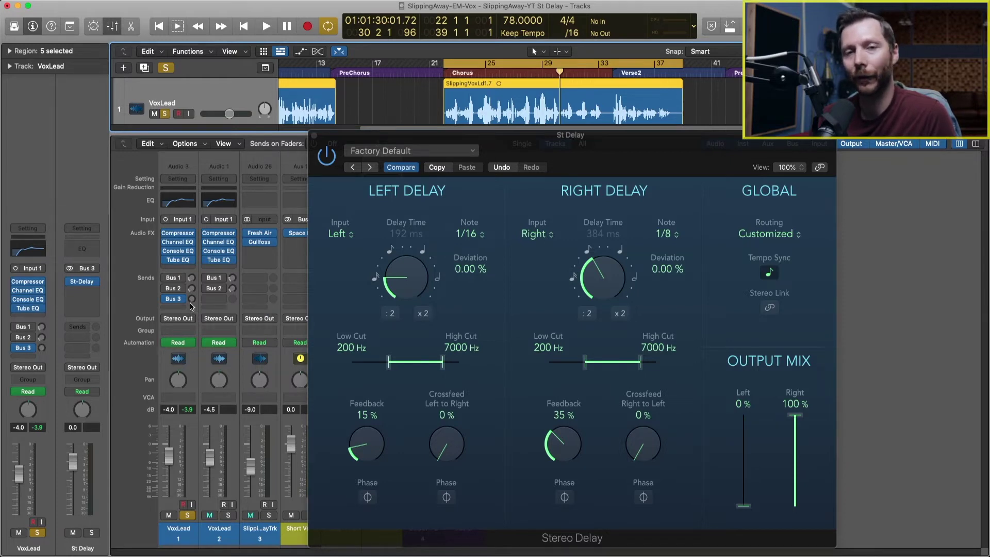
{"action": "left_click_drag", "start_coordinate": [192, 299], "coordinate": [192, 317]}
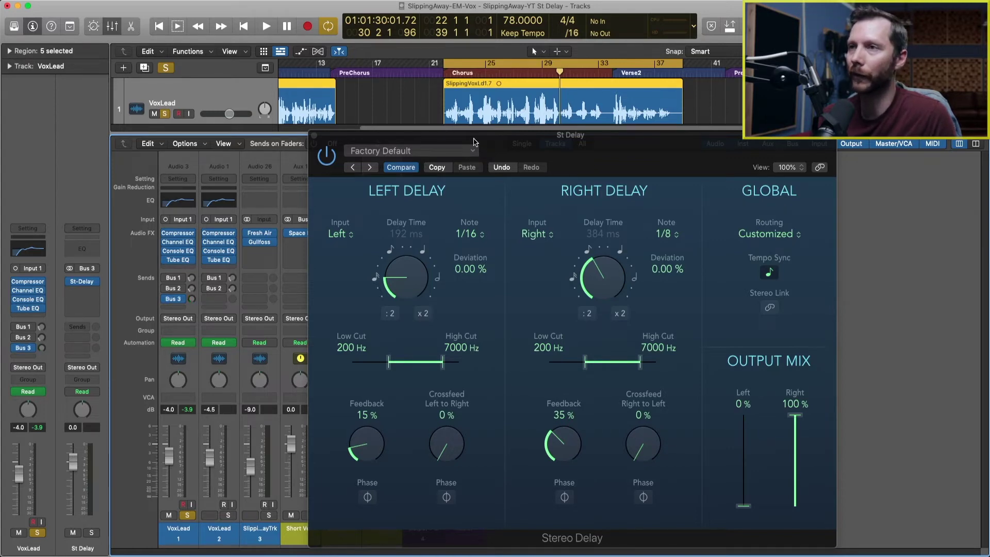
{"action": "left_click_drag", "start_coordinate": [477, 134], "coordinate": [590, 127]}
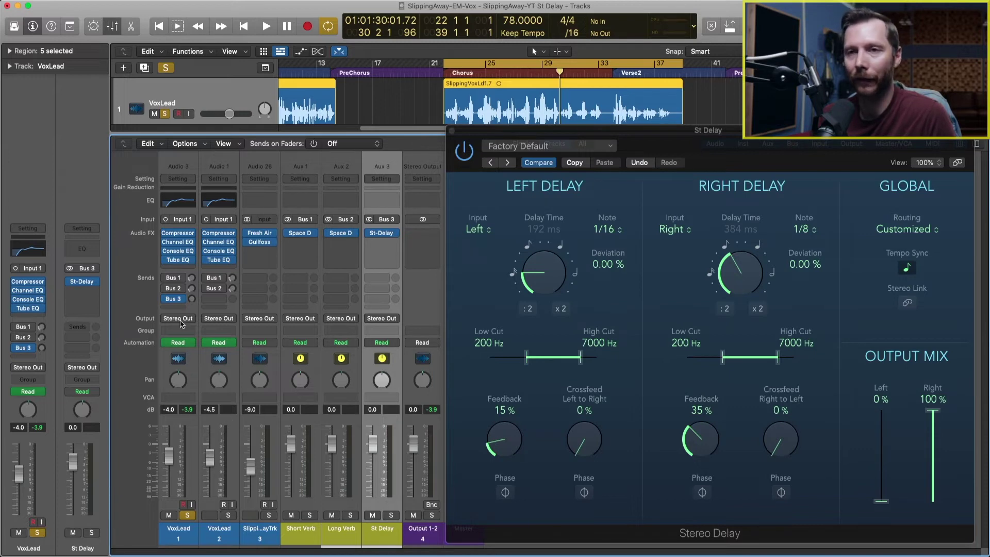
Play the chorus while raising VoxLead's Bus 3 send to -22.7 dB.
{"action": "key", "text": "space"}
{"action": "left_click_drag", "start_coordinate": [191, 303], "coordinate": [191, 289]}
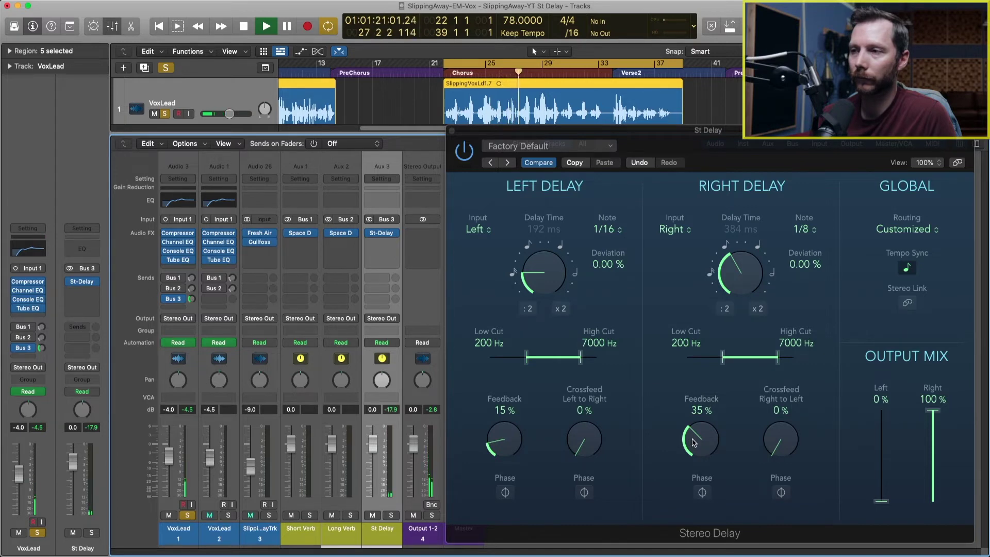
{"action": "key", "text": "space"}
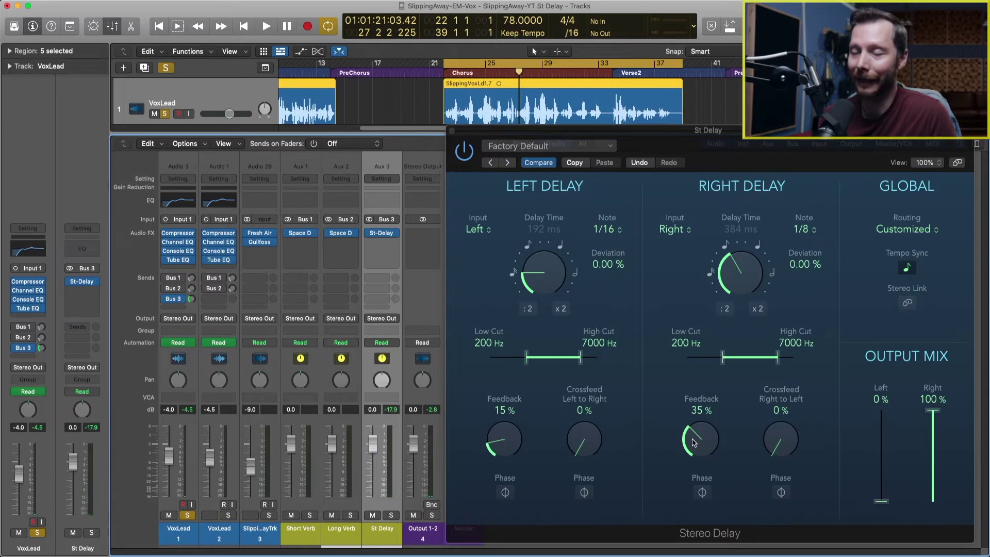
Audition and raise the right delay feedback to about 35%, then recheck the Bus 3 send.
{"action": "left_click_drag", "start_coordinate": [695, 442], "coordinate": [696, 479]}
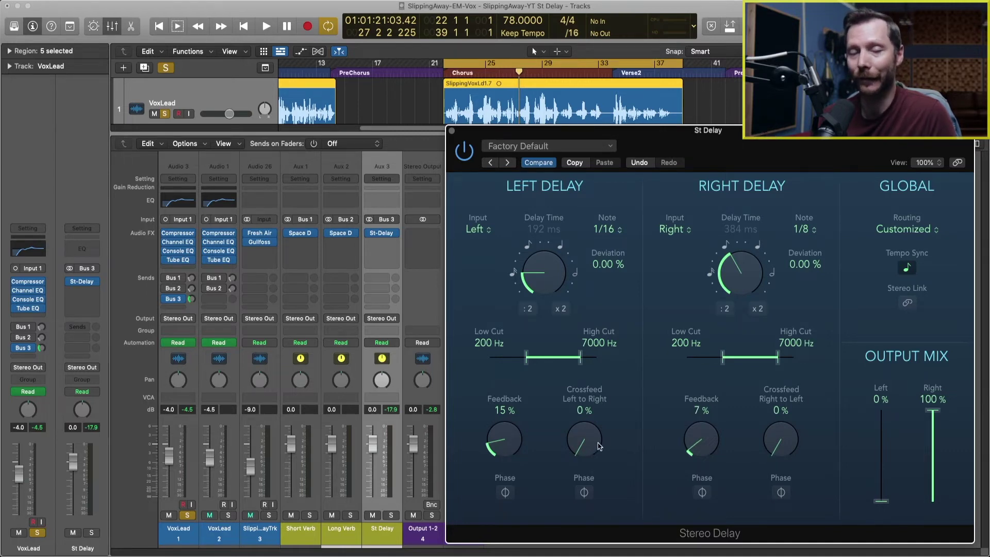
{"action": "key", "text": "space"}
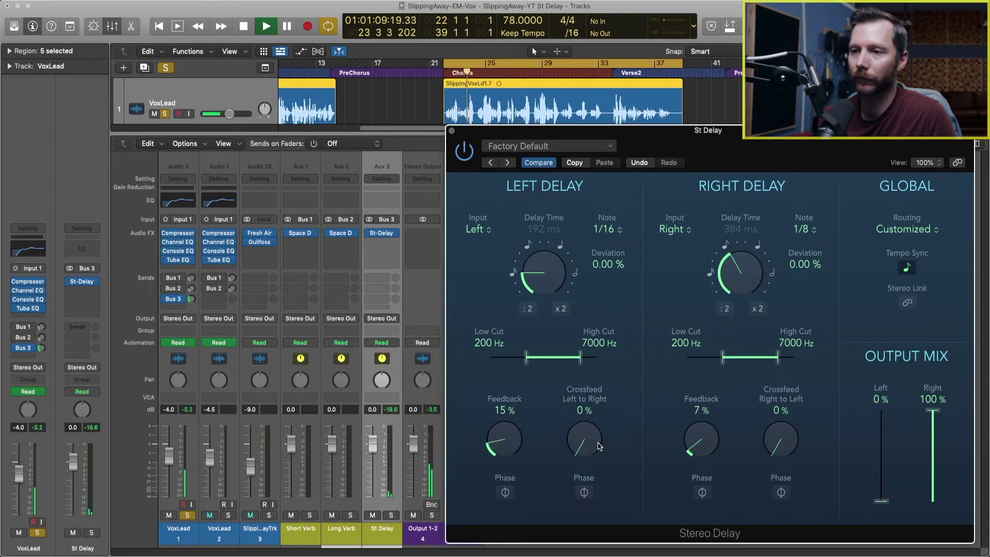
{"action": "key", "text": "space"}
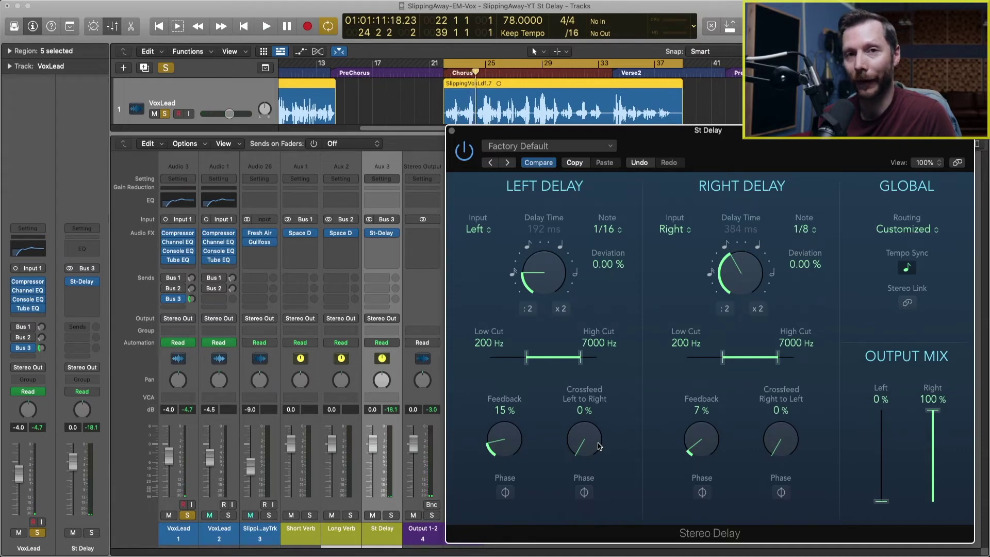
{"action": "left_click_drag", "start_coordinate": [713, 449], "coordinate": [707, 405]}
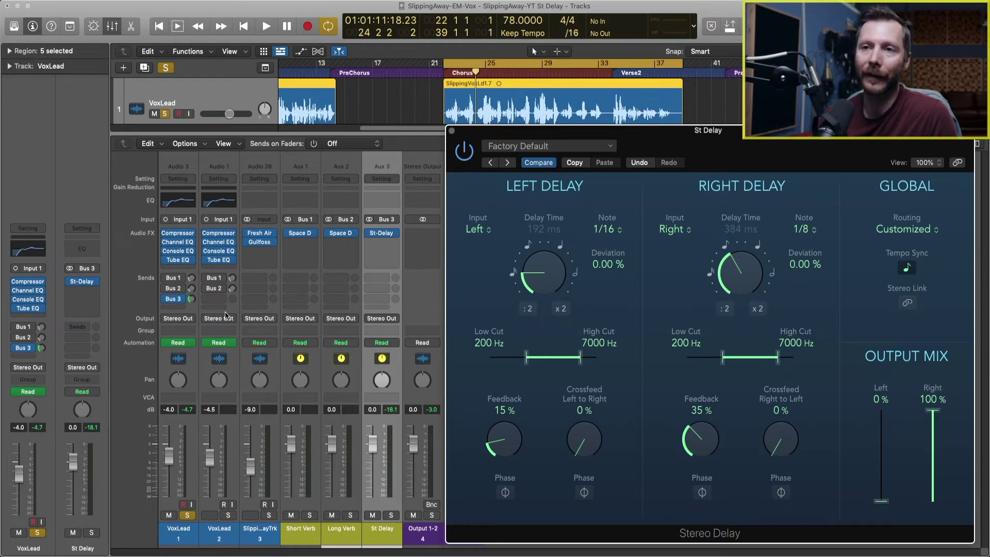
{"action": "left_click", "coordinate": [191, 299]}
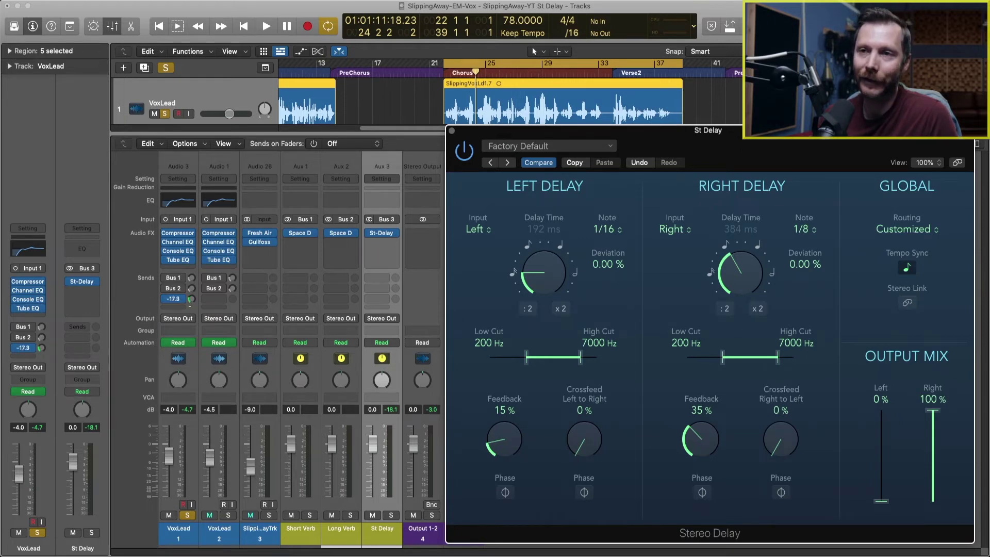
{"action": "left_click_drag", "start_coordinate": [191, 299], "coordinate": [185, 308]}
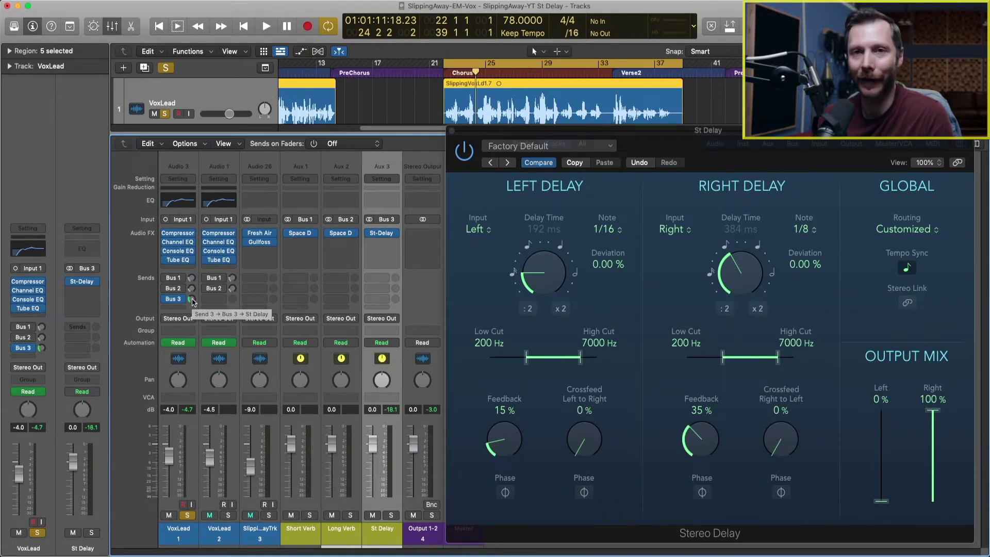
Bring Output Mix Left back to 100% and set both left and right feedback to 15%.
{"action": "left_click_drag", "start_coordinate": [886, 503], "coordinate": [871, 402]}
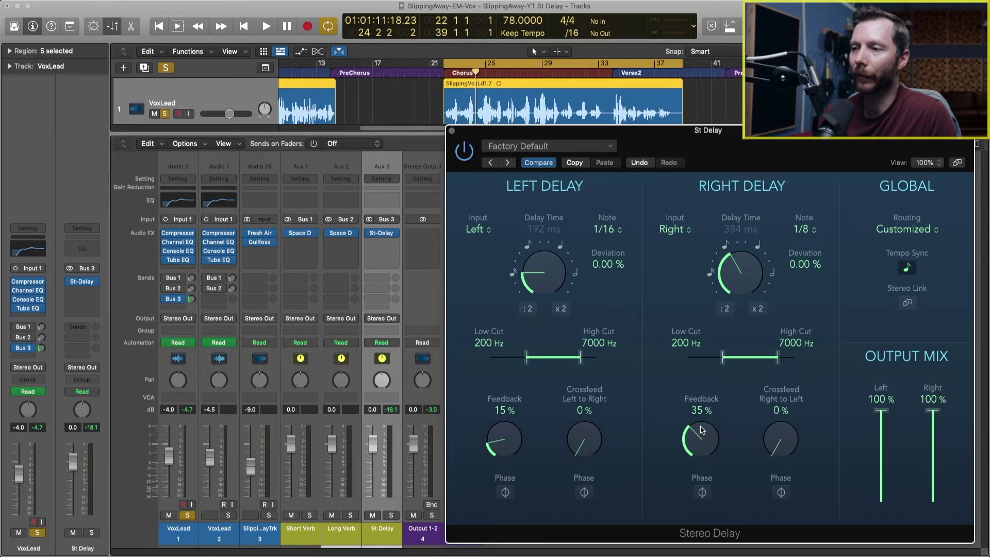
{"action": "left_click_drag", "start_coordinate": [700, 436], "coordinate": [696, 467]}
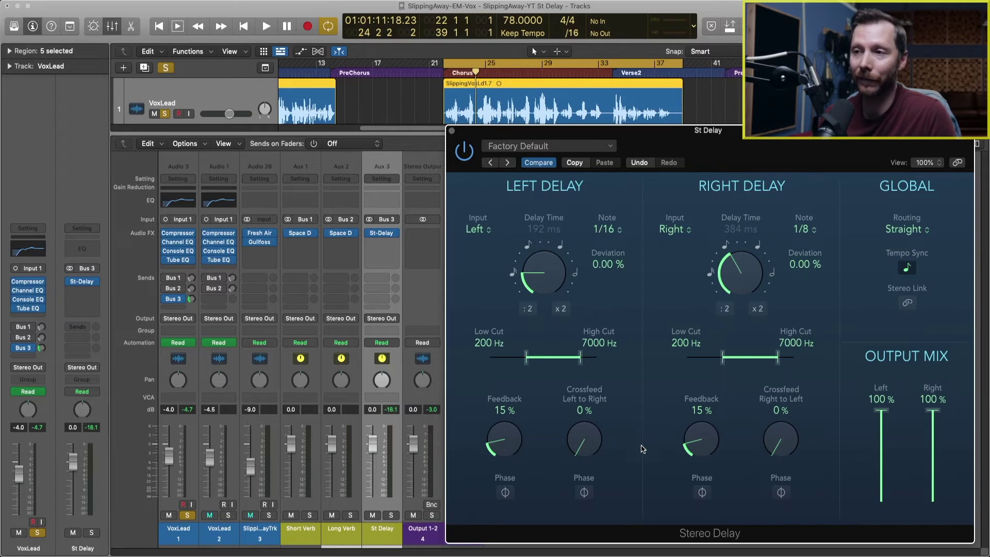
{"action": "left_click_drag", "start_coordinate": [504, 441], "coordinate": [501, 455]}
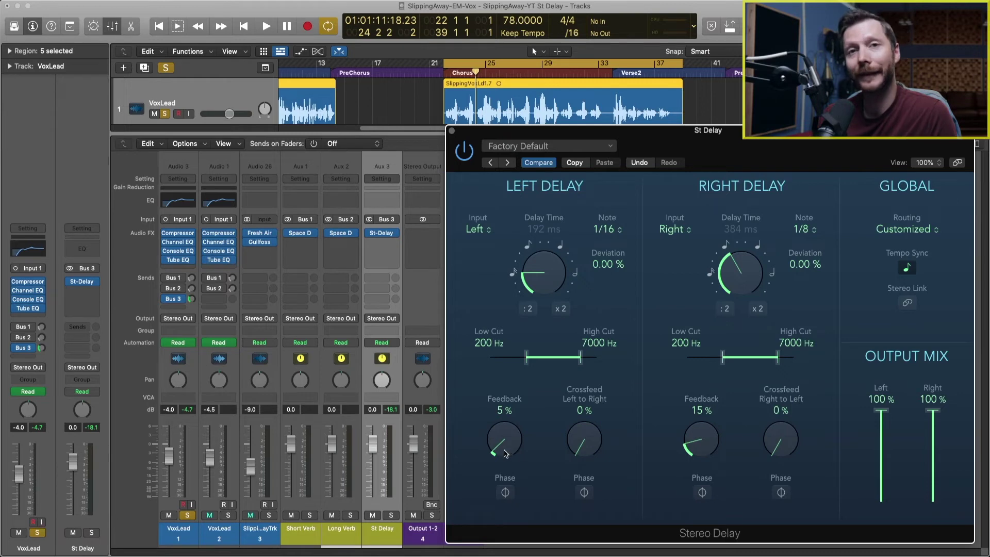
{"action": "left_click_drag", "start_coordinate": [506, 454], "coordinate": [501, 438]}
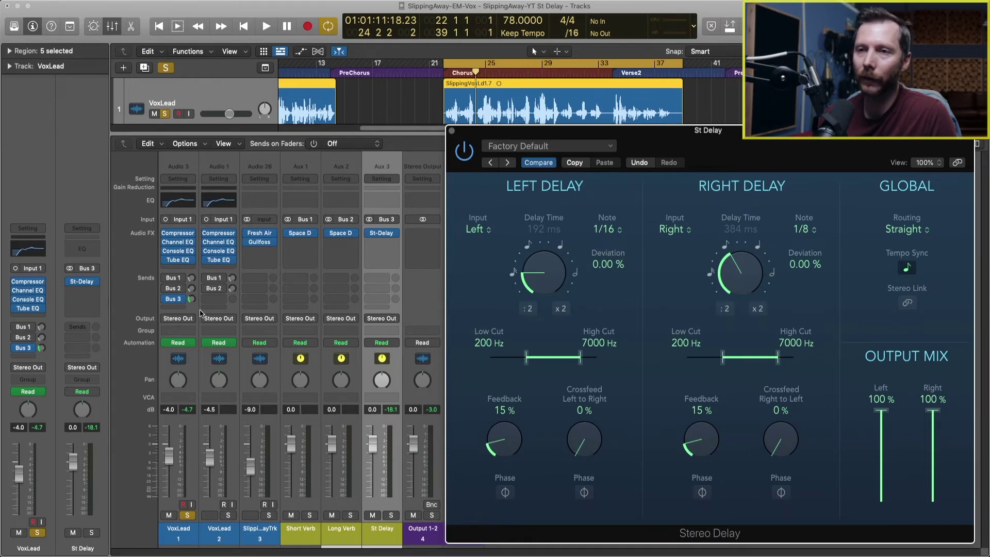
{"action": "mouse_move", "coordinate": [191, 303]}
{"action": "left_mouse_down"}
{"action": "mouse_move", "coordinate": [192, 335]}
{"action": "mouse_move", "coordinate": [194, 303]}
{"action": "left_mouse_up"}
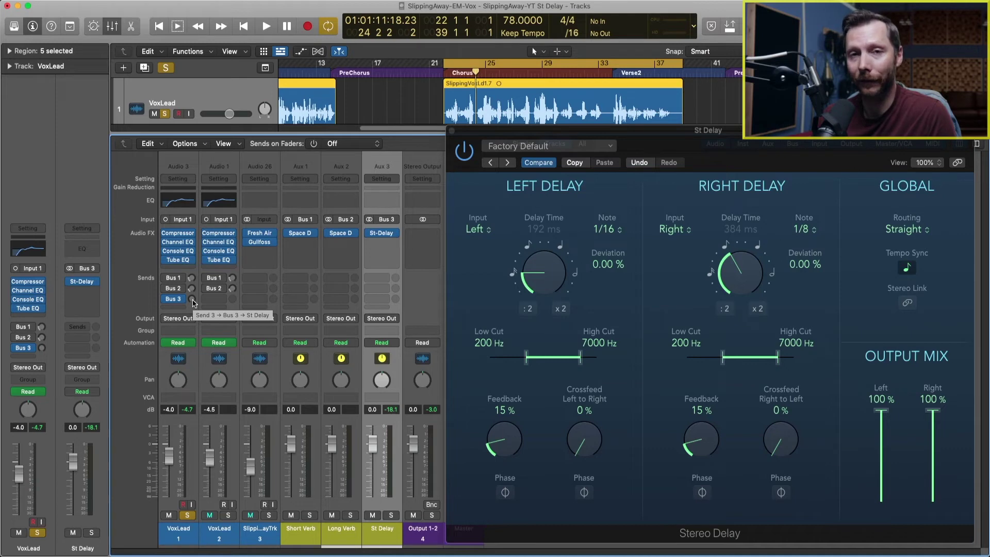
Play the chorus and settle the VoxLead Bus 3 delay send at -18.1 dB by ear.
{"action": "key", "text": "space"}
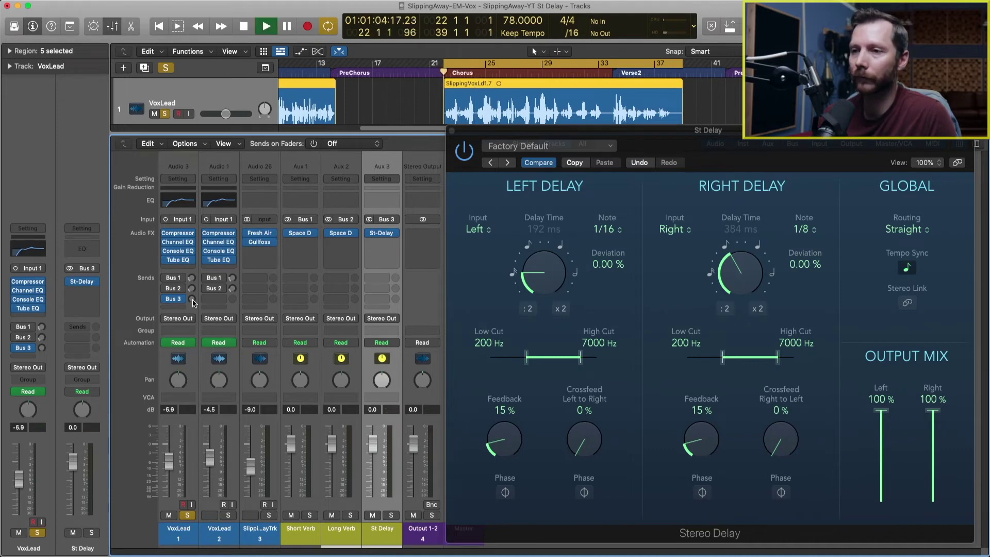
{"action": "mouse_move", "coordinate": [193, 304]}
{"action": "left_mouse_down"}
{"action": "mouse_move", "coordinate": [194, 316]}
{"action": "mouse_move", "coordinate": [194, 301]}
{"action": "left_mouse_up"}
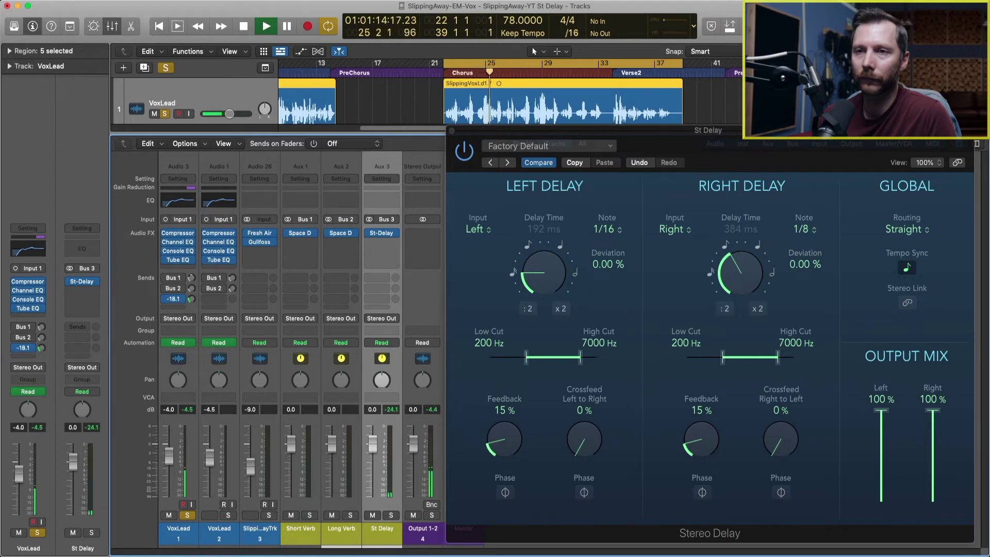
{"action": "left_click_drag", "start_coordinate": [191, 299], "coordinate": [191, 298]}
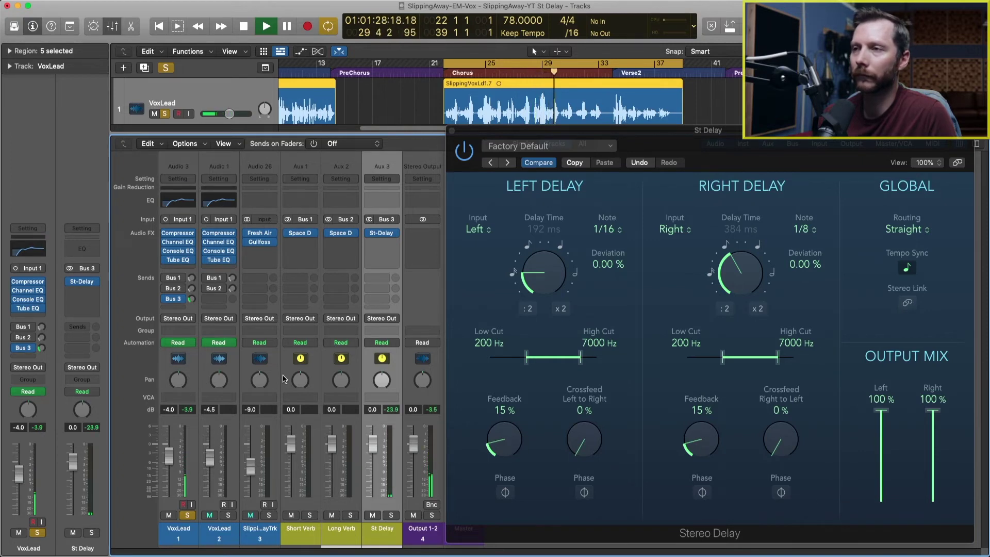
{"action": "key", "text": "space"}
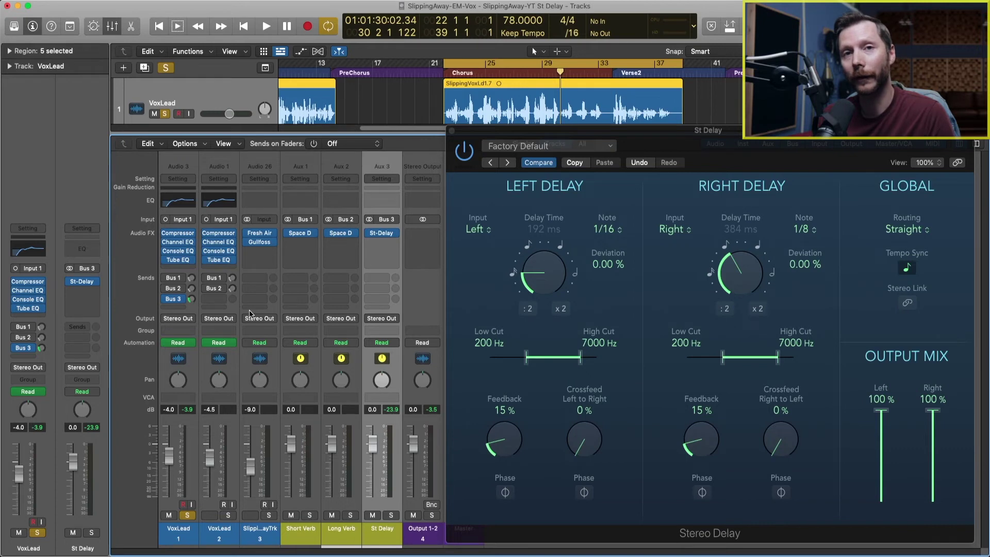
{"action": "mouse_move", "coordinate": [163, 303]}
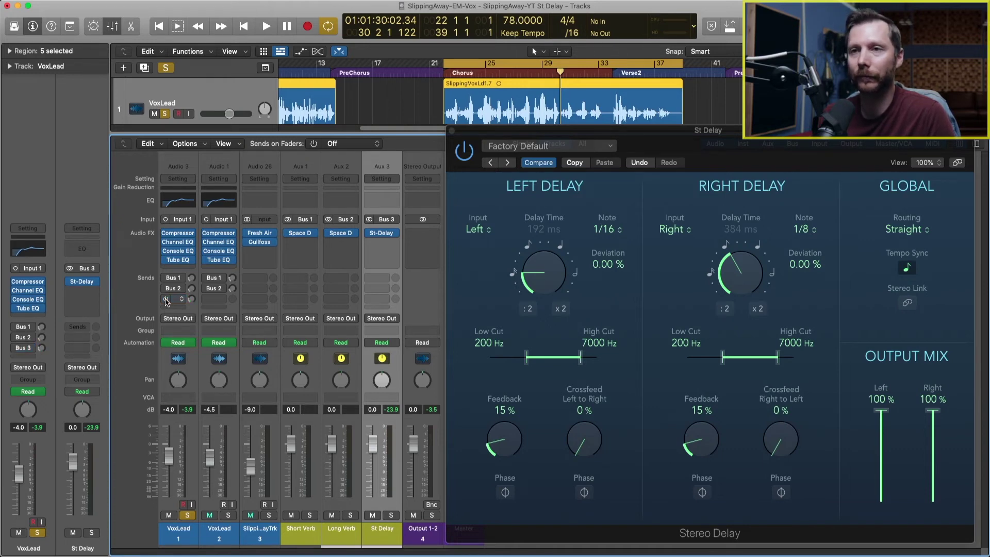
{"action": "key", "text": "space"}
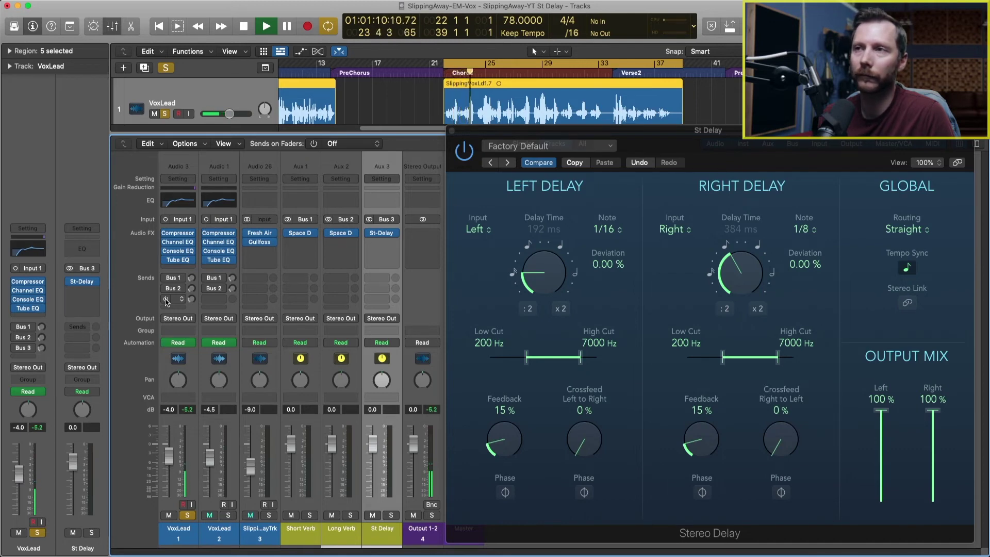
{"action": "left_click", "coordinate": [167, 301]}
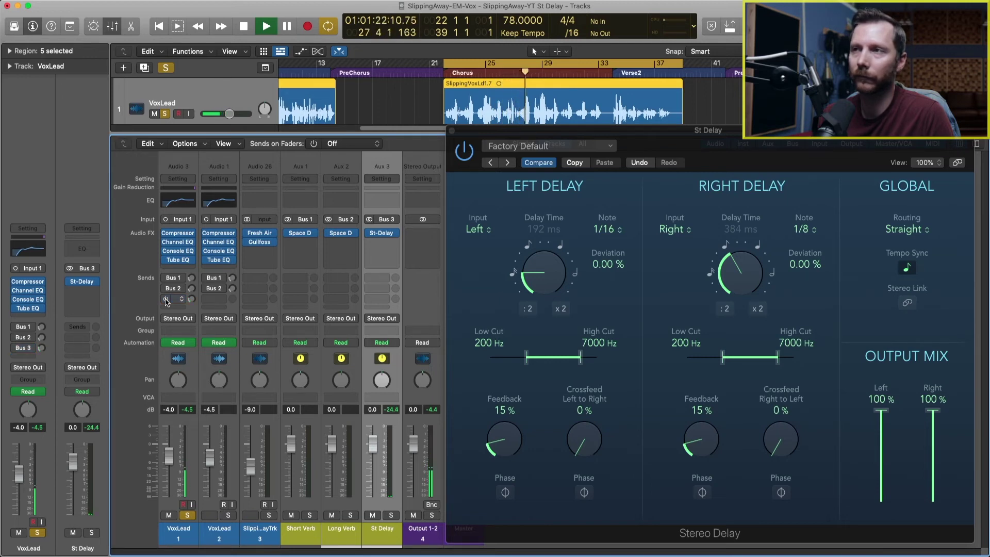
{"action": "left_click", "coordinate": [166, 299]}
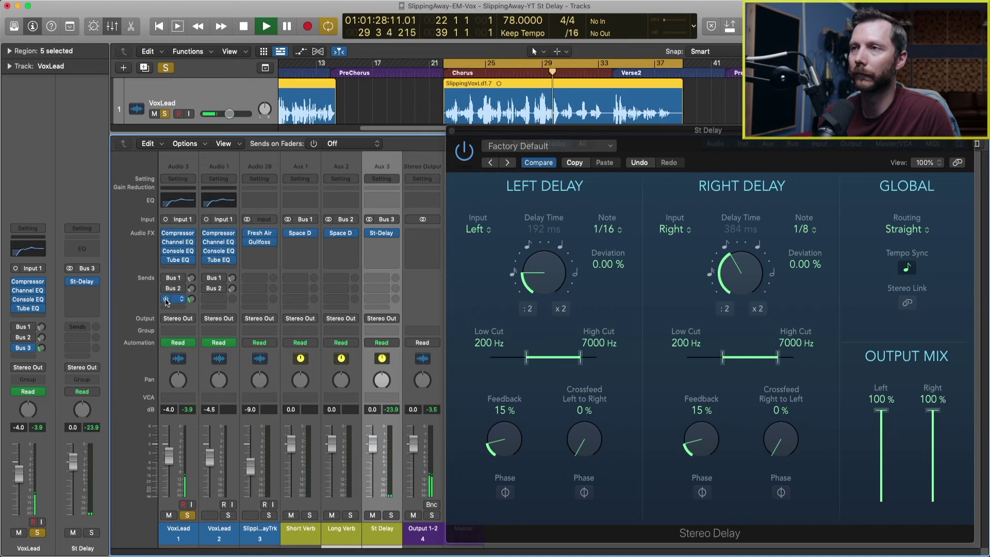
{"action": "key", "text": "space"}
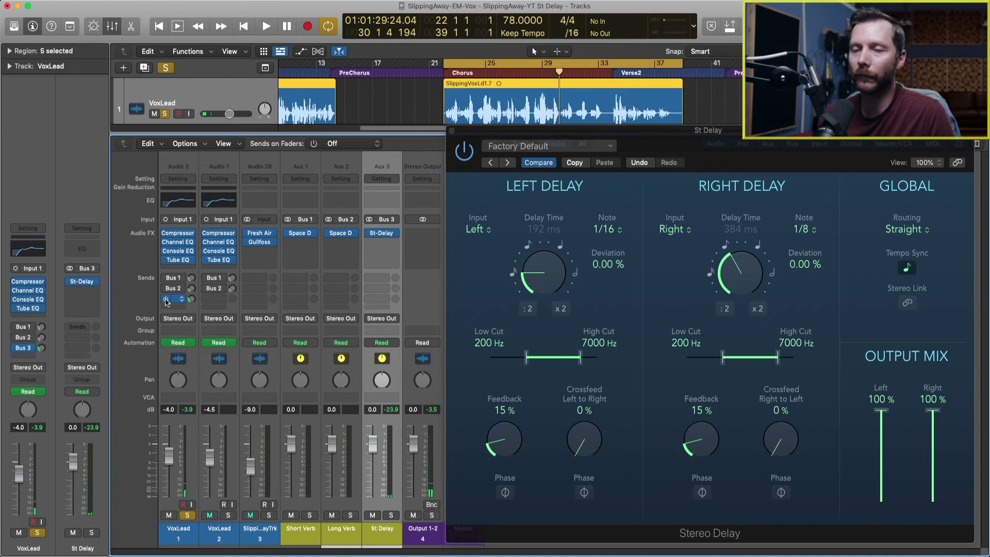
{"action": "left_click", "coordinate": [167, 299]}
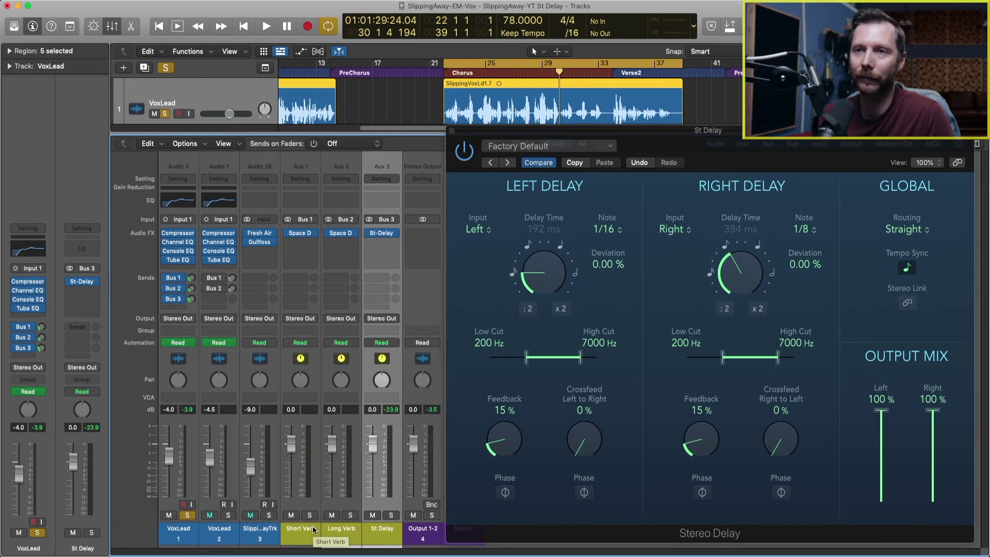
{"action": "key", "text": "space"}
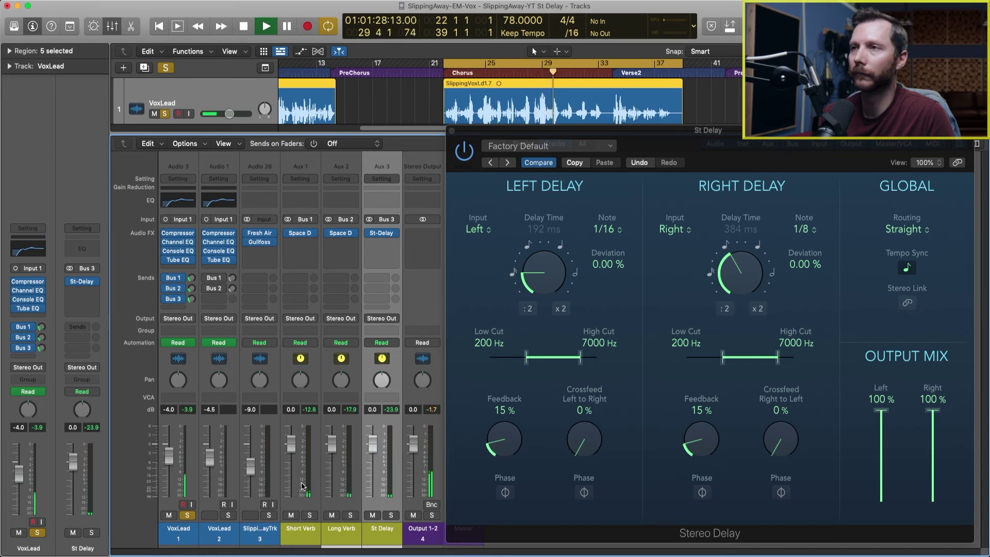
{"action": "key", "text": "space"}
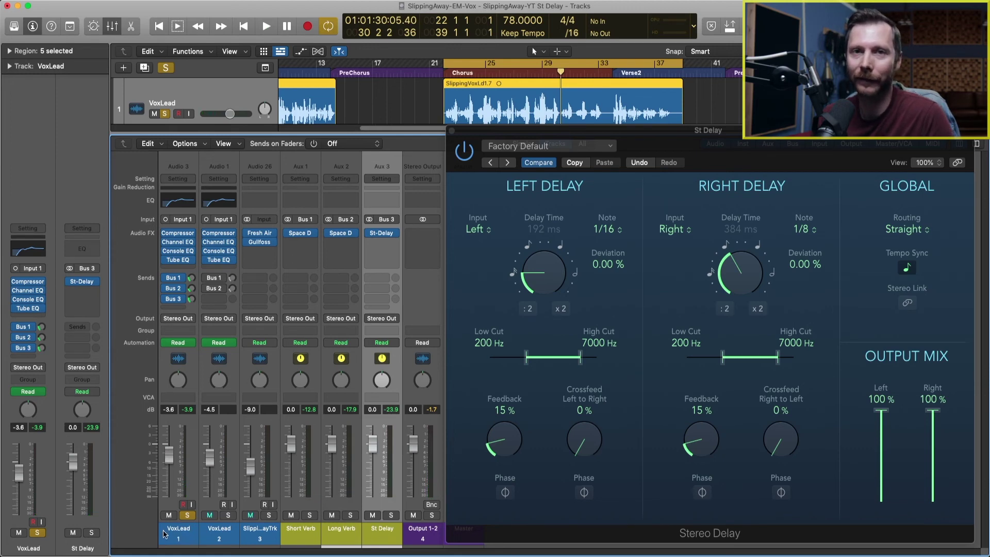
Unsolo VoxLead and play the full mix from the bar 22 chorus.
{"action": "key", "text": "ctrl+s"}
{"action": "key", "text": "space"}
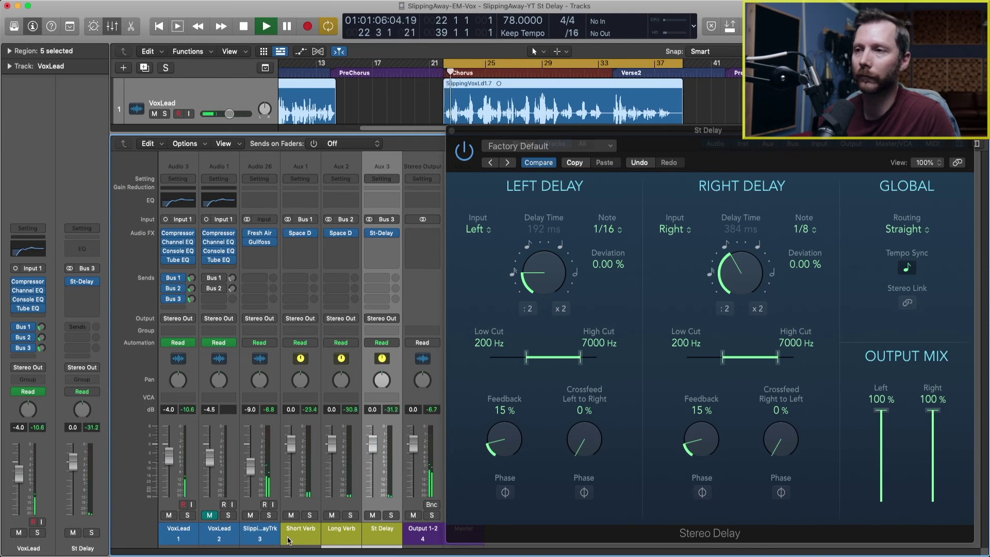